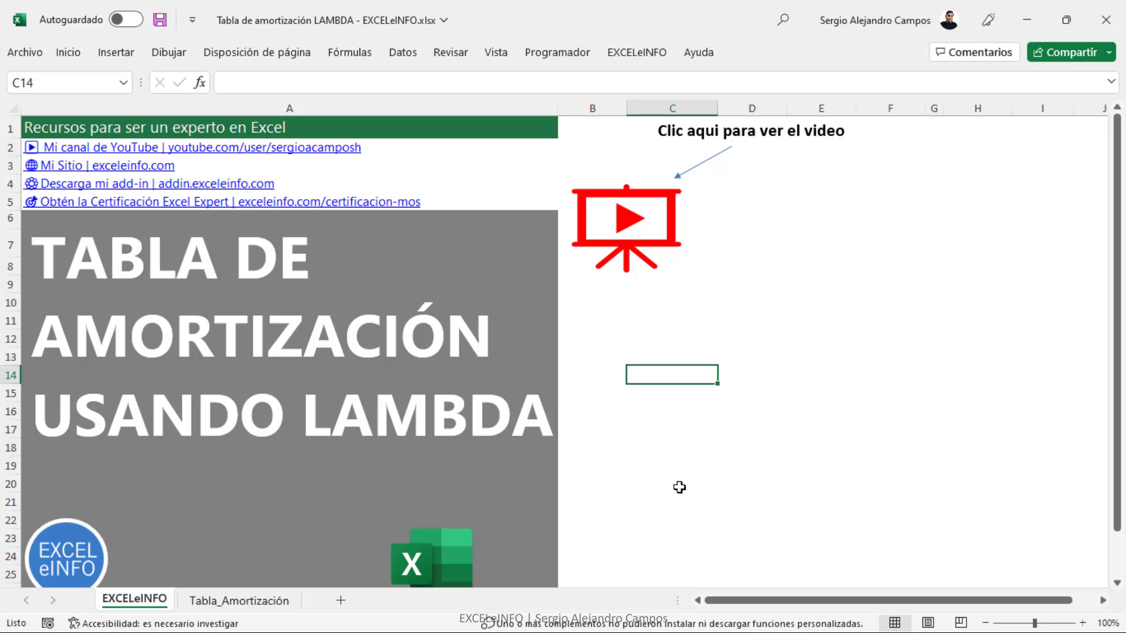
- Switch to the Tabla_Amortización sheet with the 12-period, 1,000,000 loan at 10%
{"action": "left_click", "coordinate": [274, 607]}
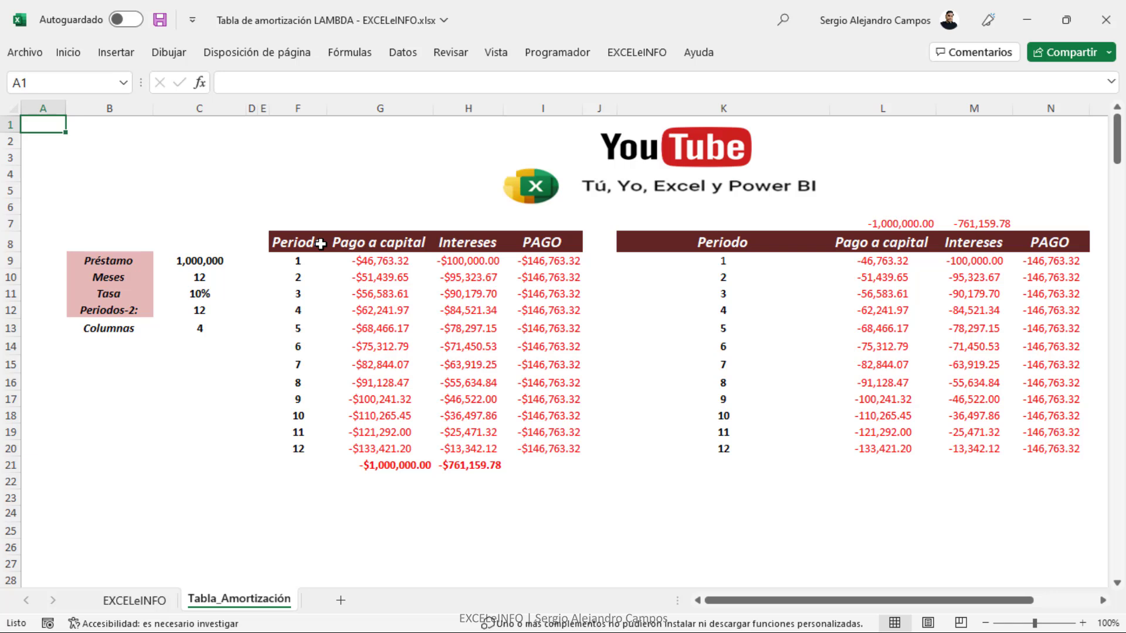
{"action": "left_click", "coordinate": [315, 260]}
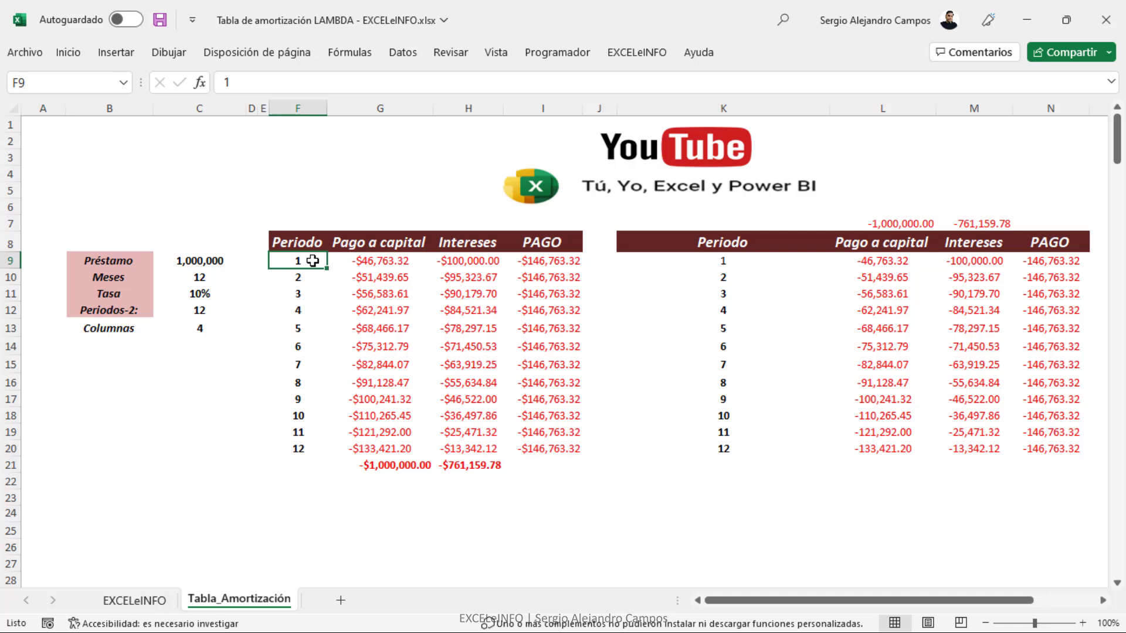
{"action": "left_click", "coordinate": [384, 259]}
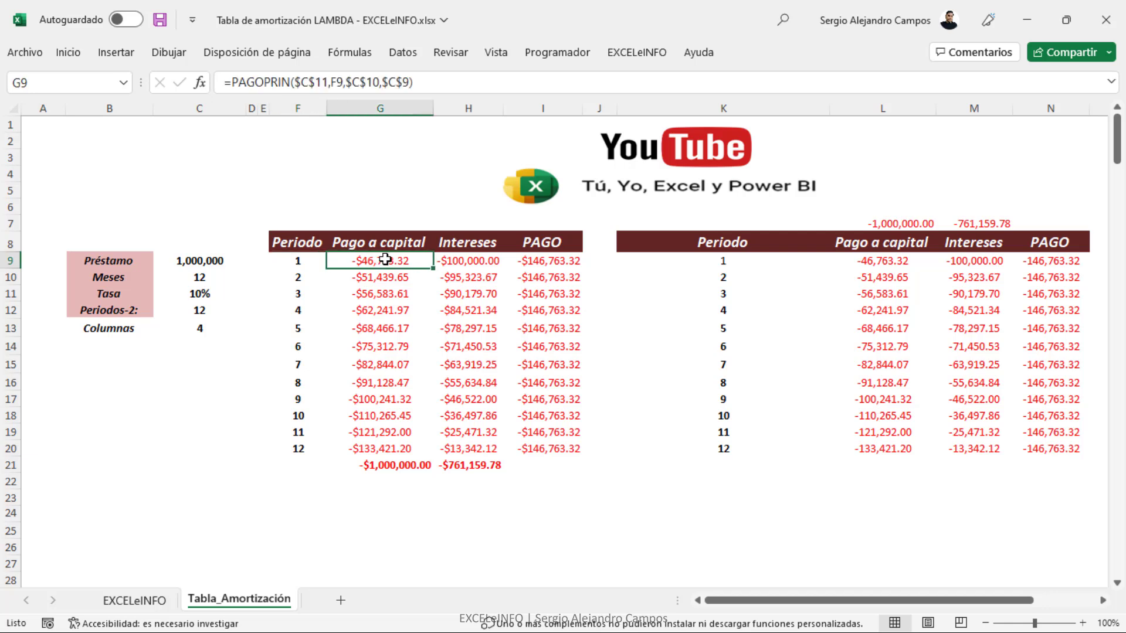
{"action": "left_click", "coordinate": [466, 268]}
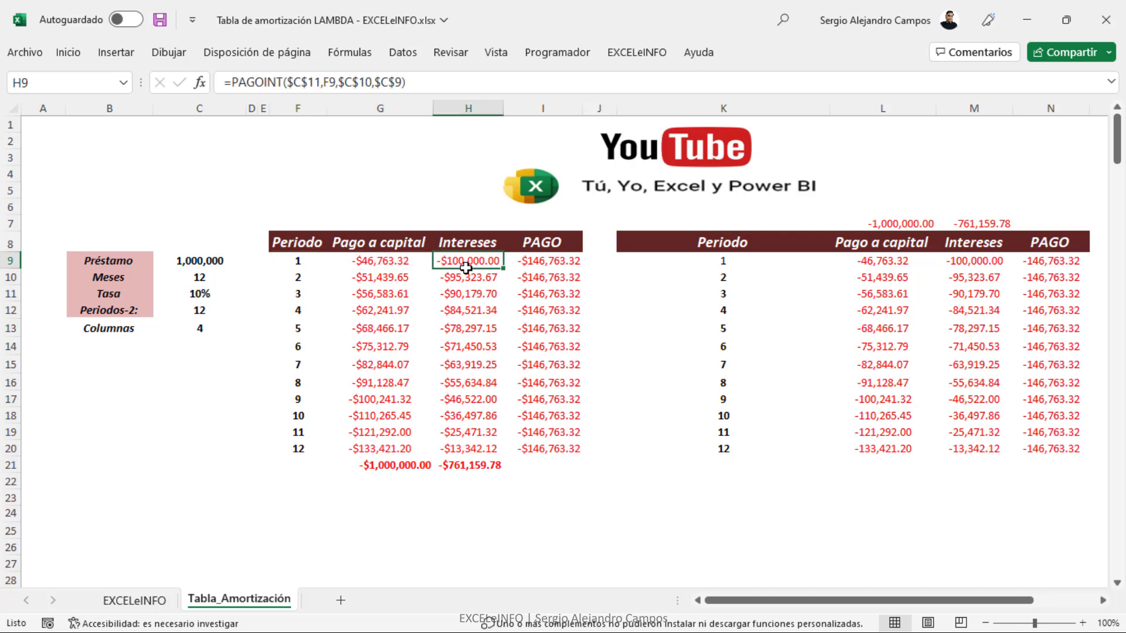
{"action": "left_click", "coordinate": [527, 266]}
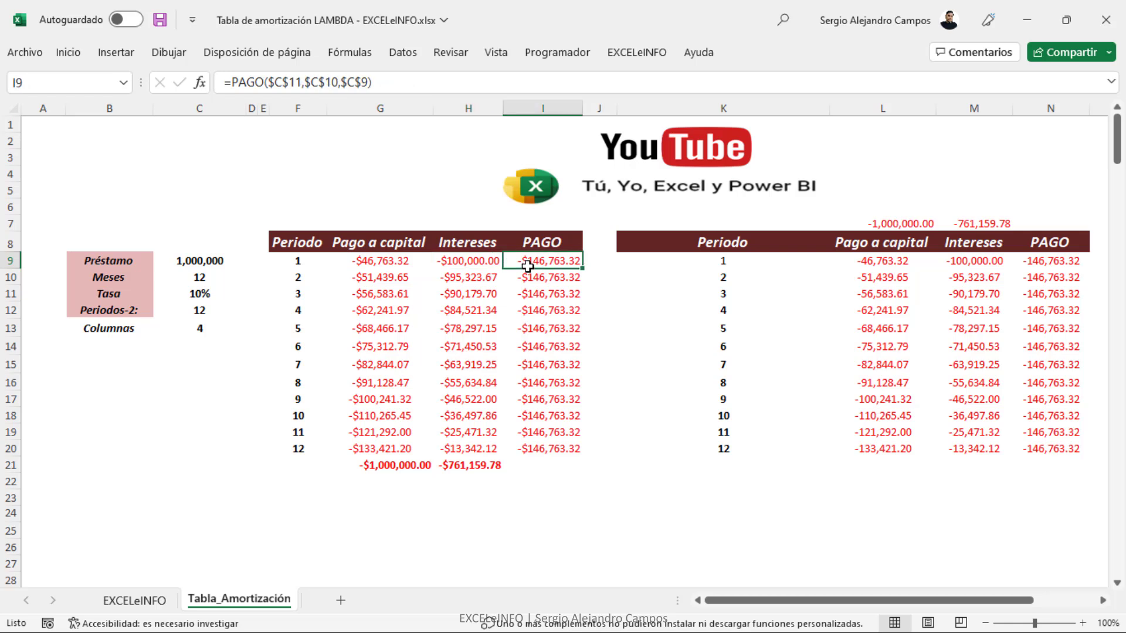
{"action": "left_click", "coordinate": [206, 292]}
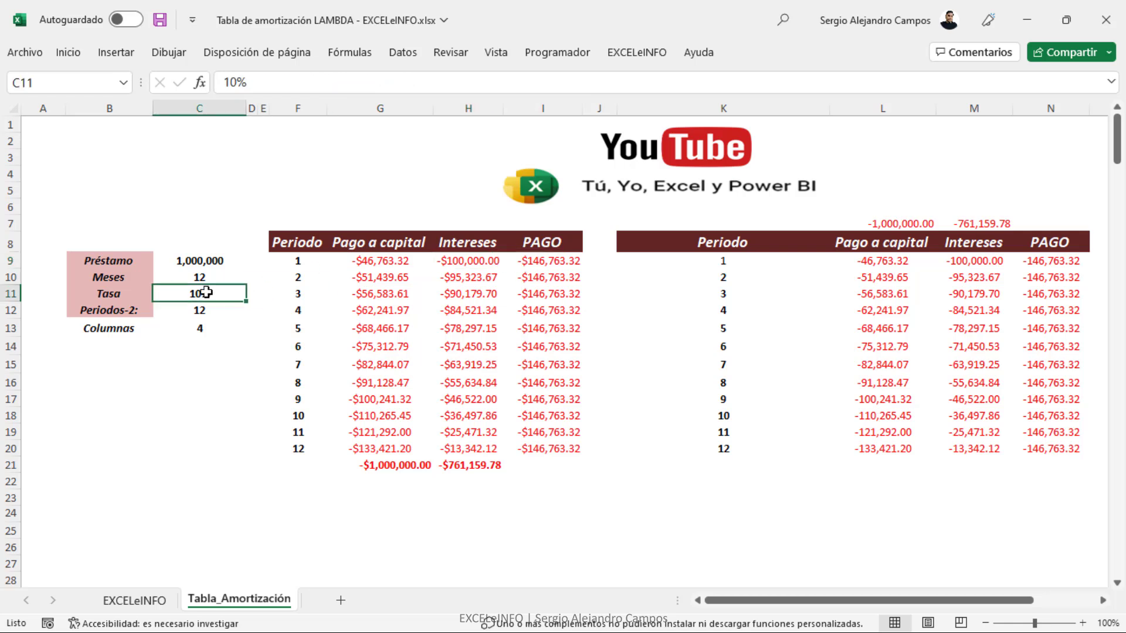
{"action": "left_click", "coordinate": [373, 260]}
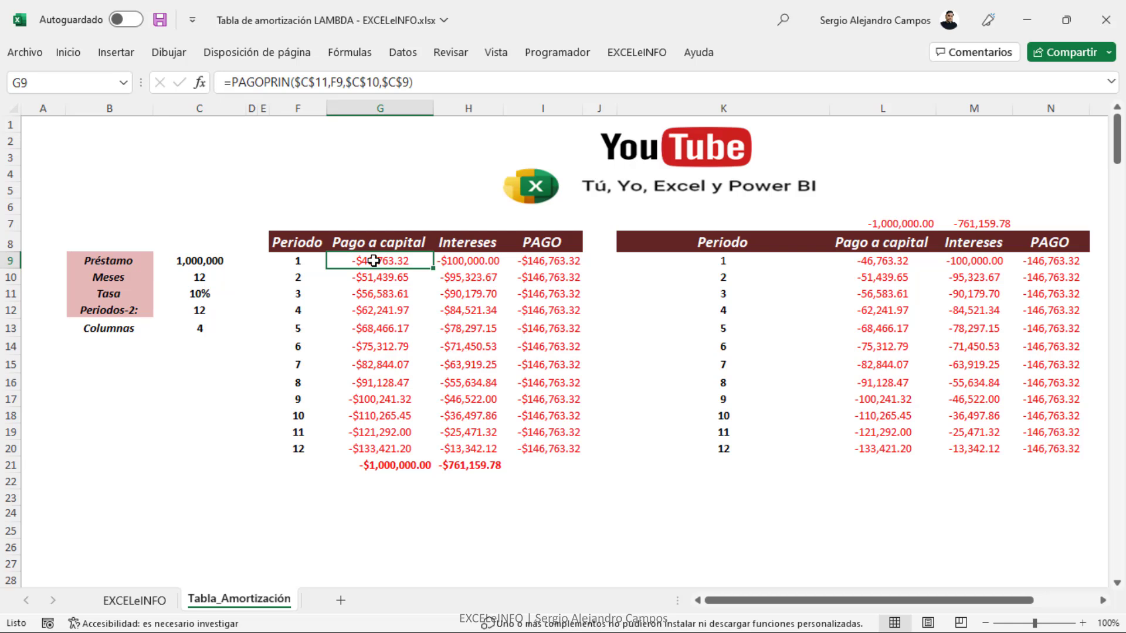
{"action": "left_click", "coordinate": [213, 261]}
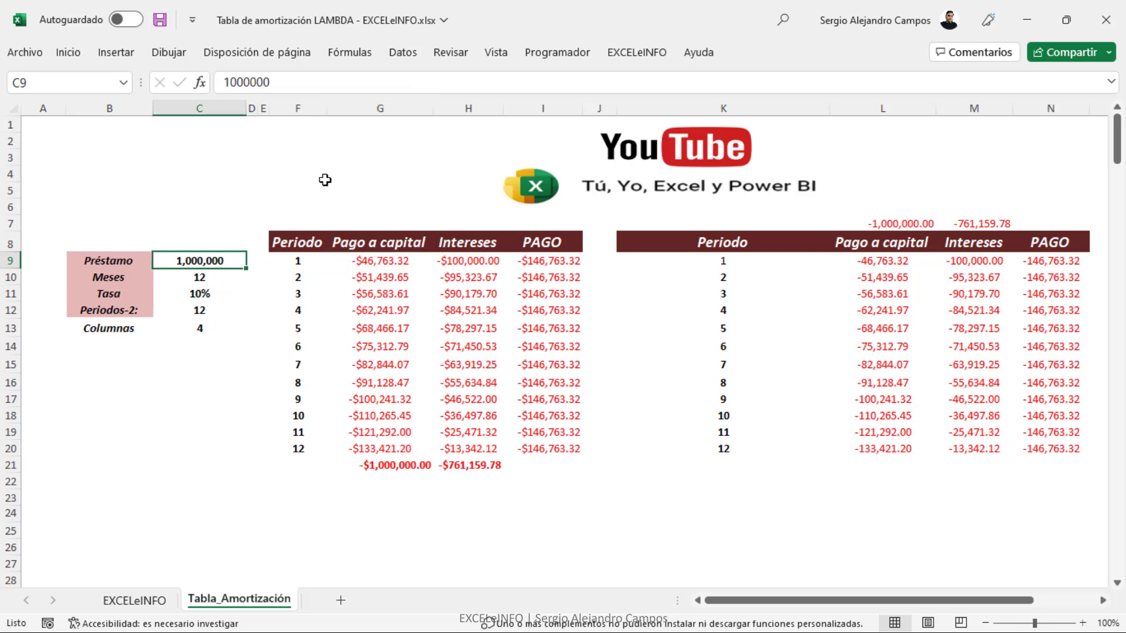
{"action": "left_click", "coordinate": [230, 275]}
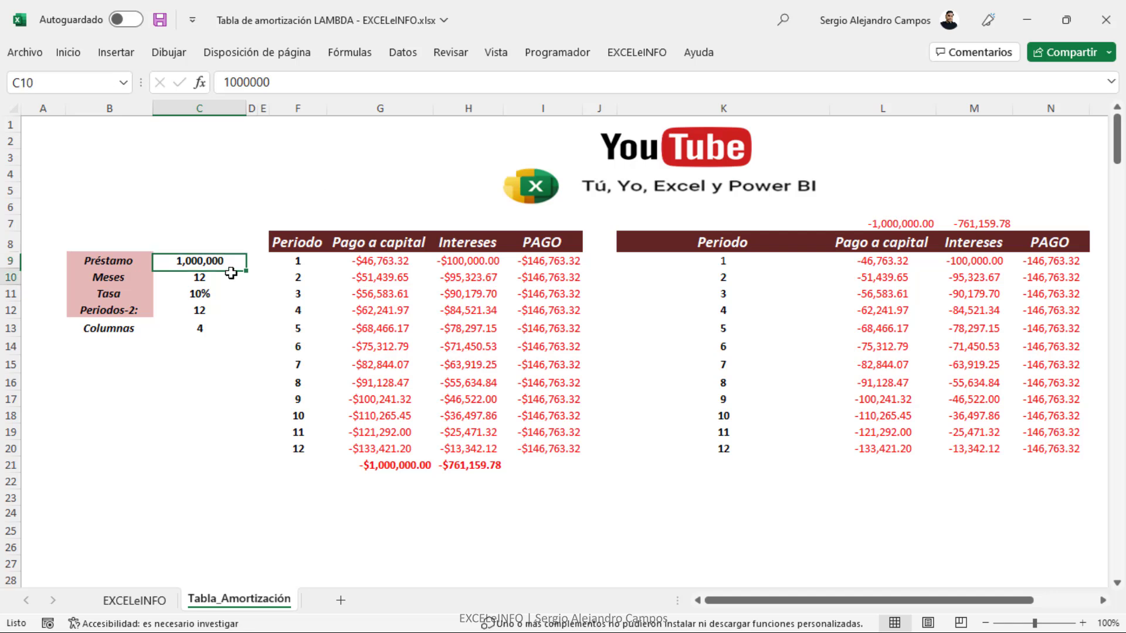
{"action": "left_click", "coordinate": [221, 297]}
{"action": "left_click", "coordinate": [216, 278]}
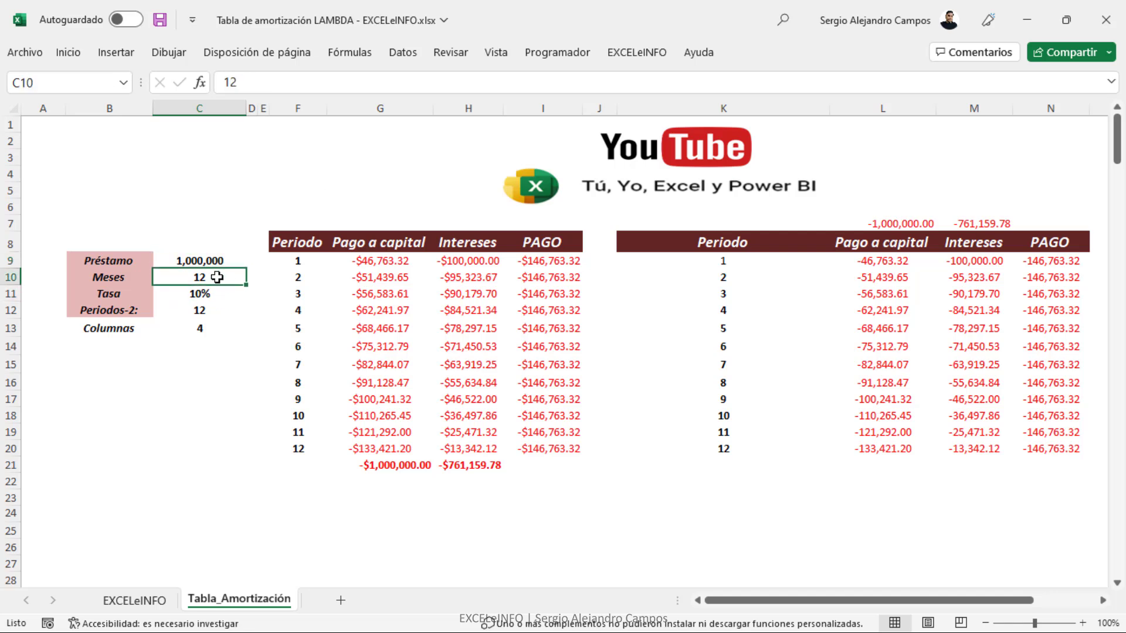
{"action": "left_click", "coordinate": [126, 275]}
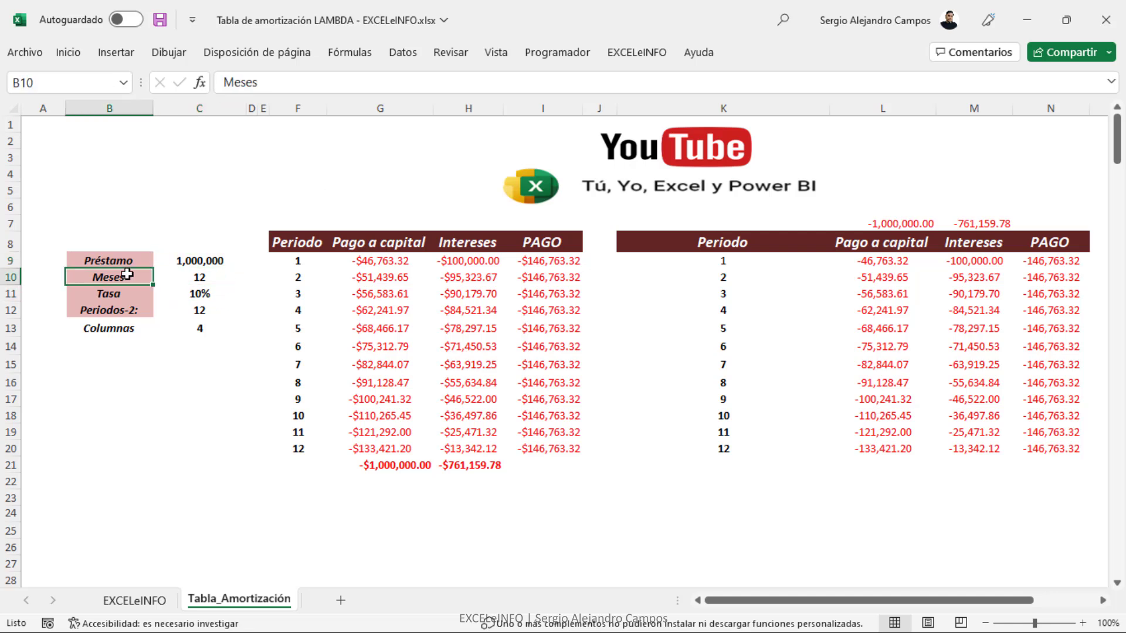
{"action": "left_click", "coordinate": [126, 294]}
- Change the B11 label from 'Tasa' to 'Tasa anual'
{"action": "double_click", "coordinate": [133, 294]}
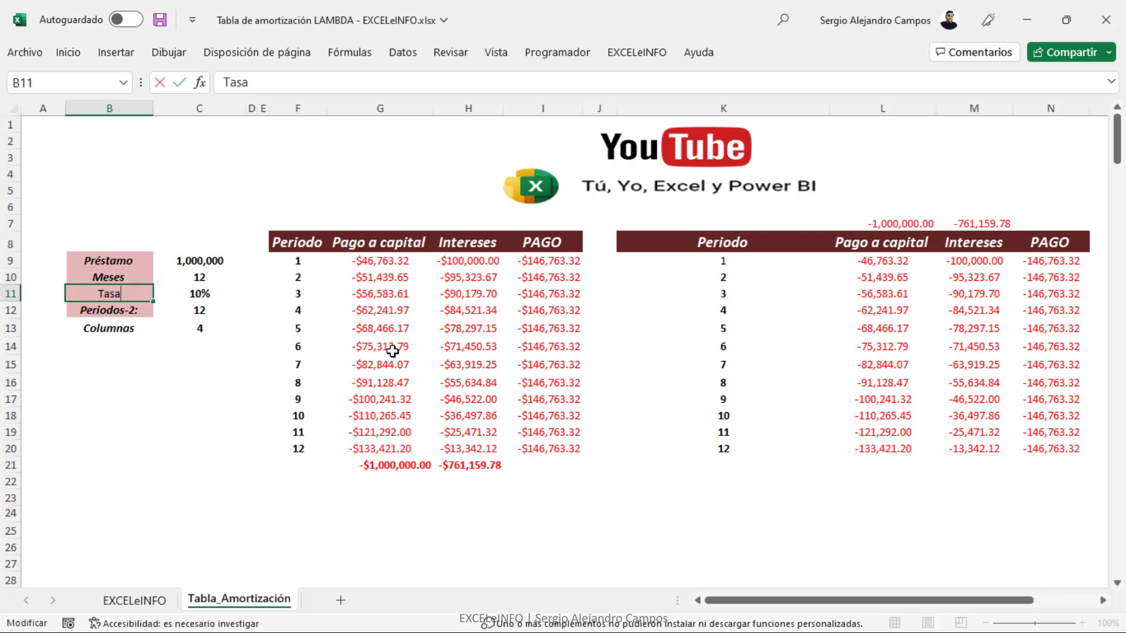
{"action": "type", "text": " anual"}
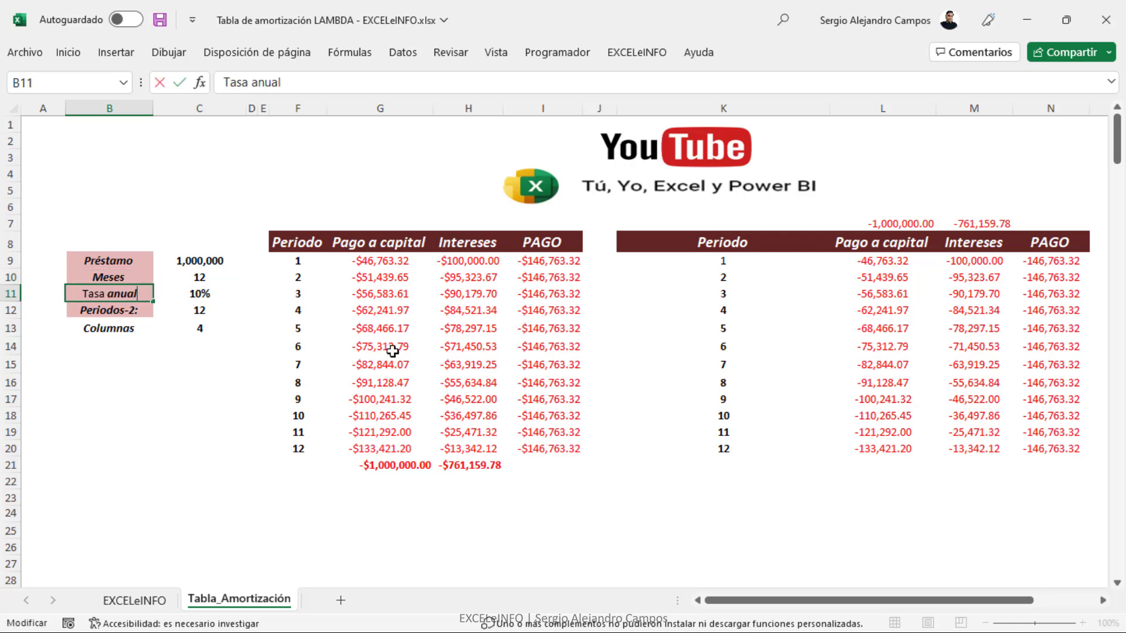
{"action": "key", "text": "Return"}
{"action": "key", "text": "Up"}
{"action": "key", "text": "Right"}
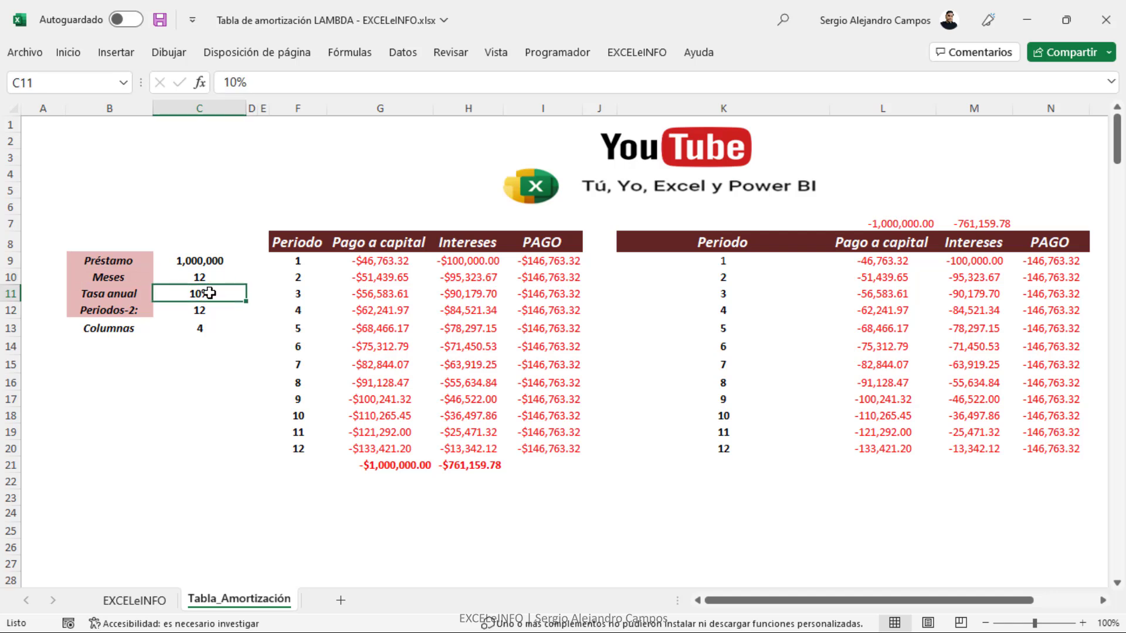
{"action": "left_click", "coordinate": [131, 274]}
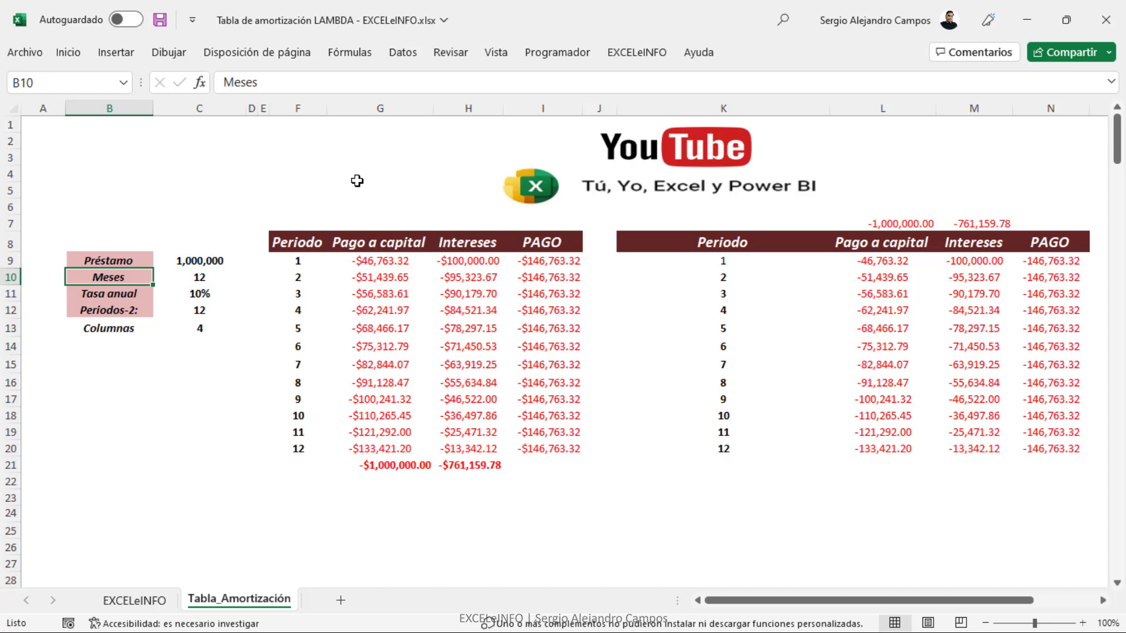
{"action": "double_click", "coordinate": [380, 261]}
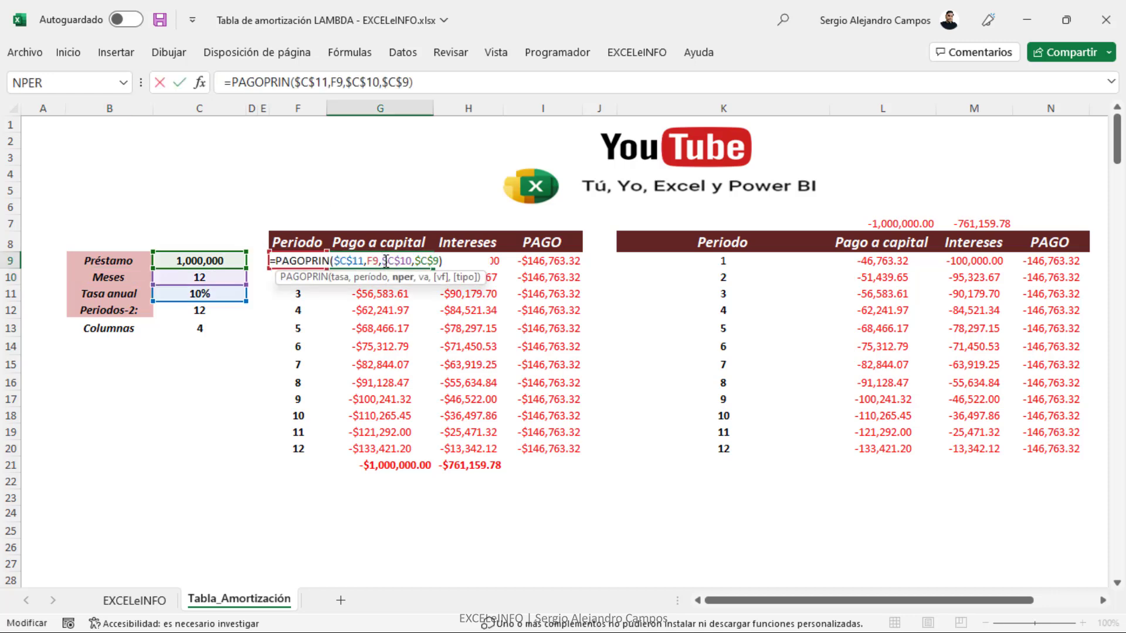
{"action": "left_click", "coordinate": [200, 82]}
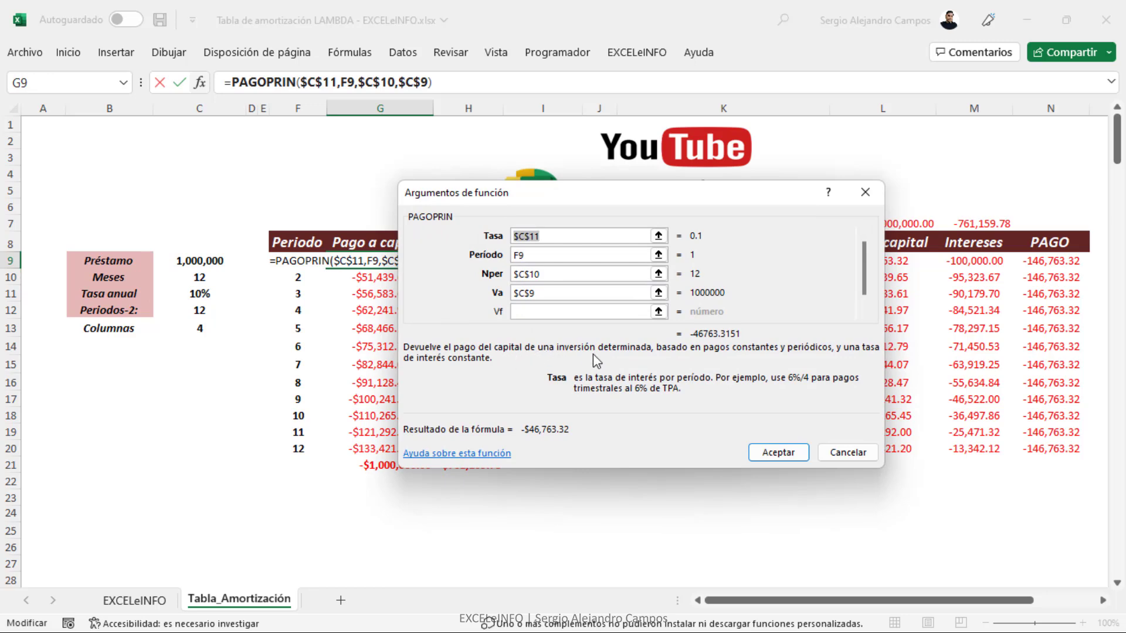
{"action": "key", "text": "Return"}
{"action": "left_click_drag", "start_coordinate": [298, 260], "coordinate": [298, 448]}
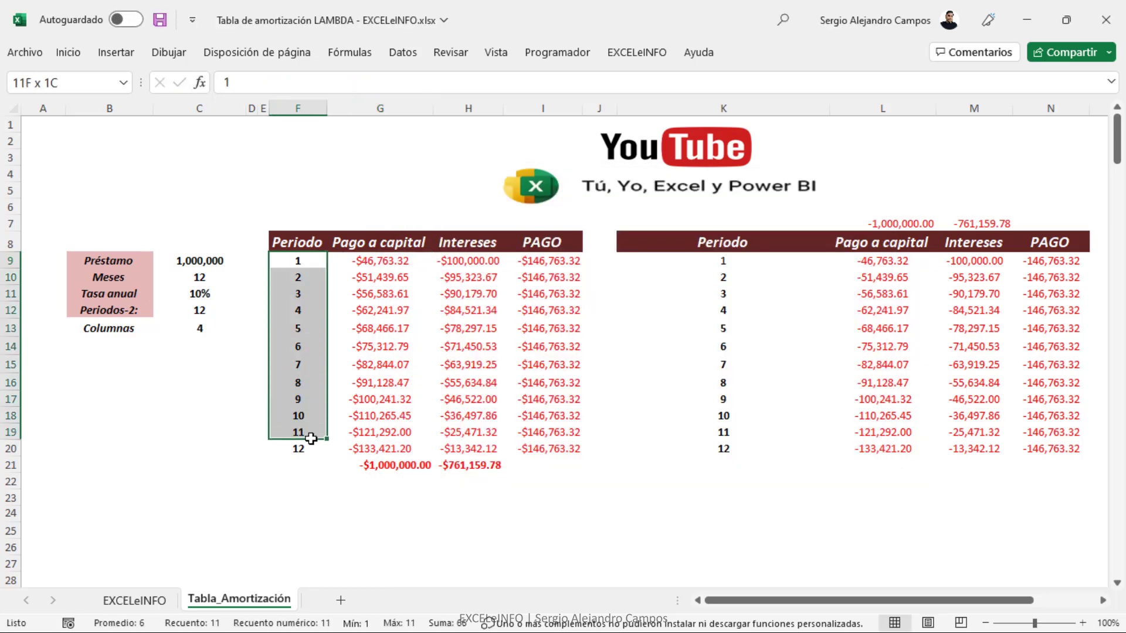
{"action": "left_click", "coordinate": [380, 261]}
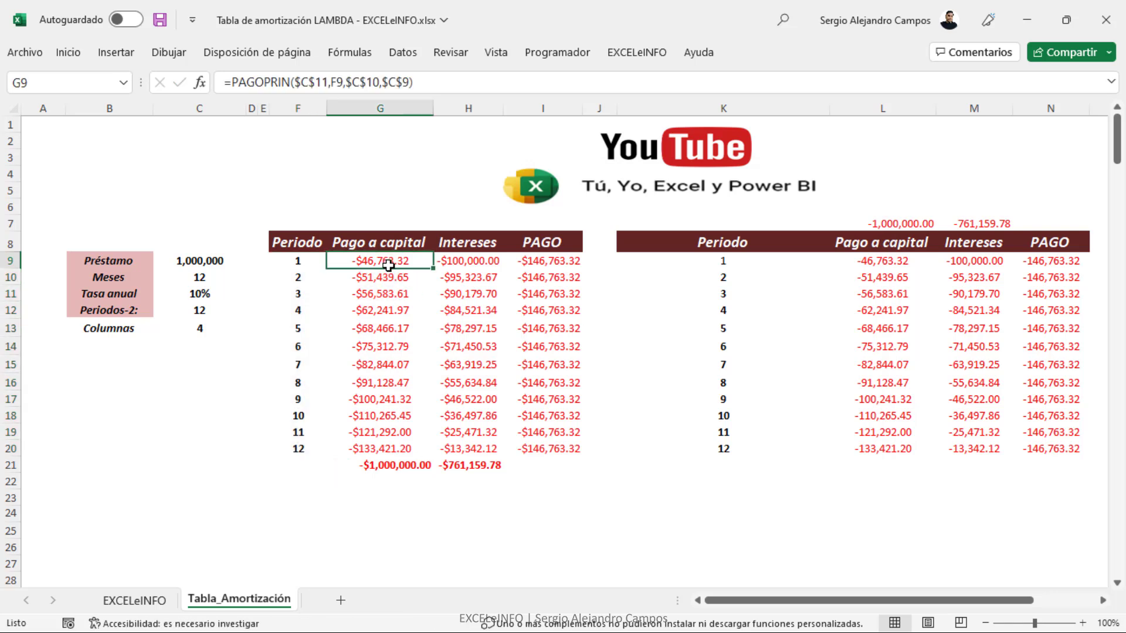
{"action": "left_click", "coordinate": [380, 278]}
{"action": "left_click", "coordinate": [381, 292]}
{"action": "left_click", "coordinate": [378, 311]}
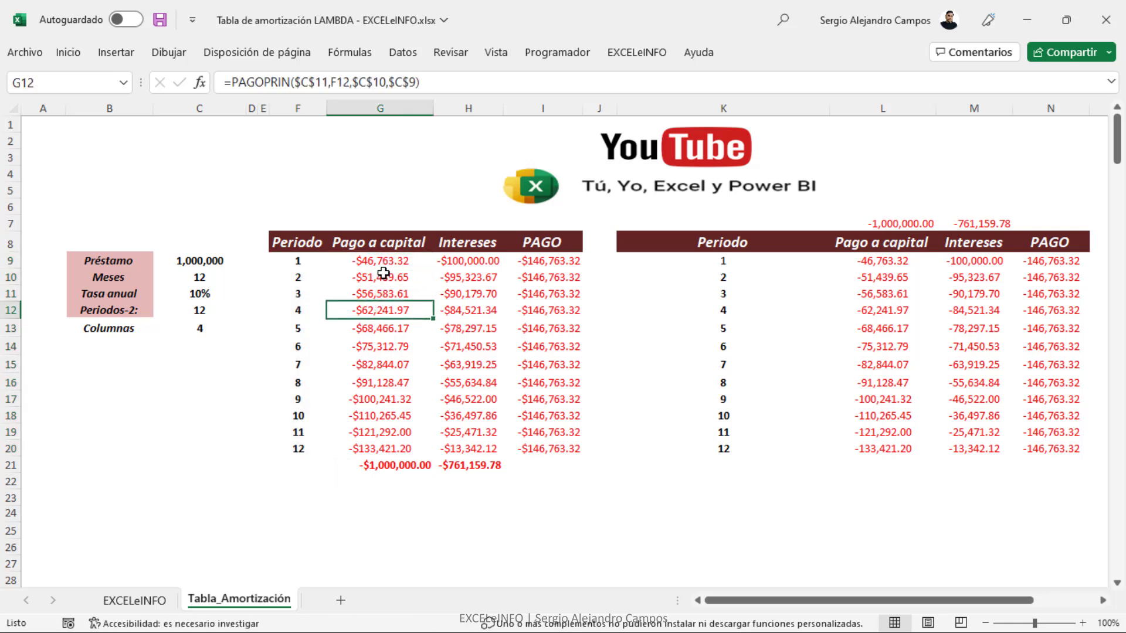
{"action": "left_click", "coordinate": [384, 261]}
{"action": "double_click", "coordinate": [467, 262]}
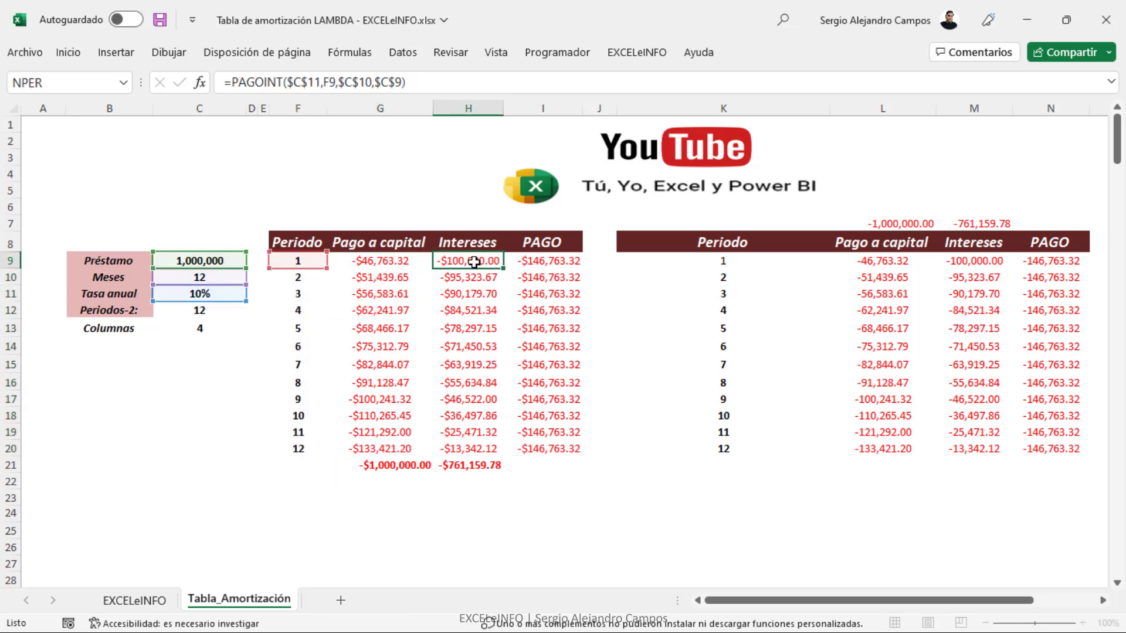
{"action": "left_click", "coordinate": [199, 82]}
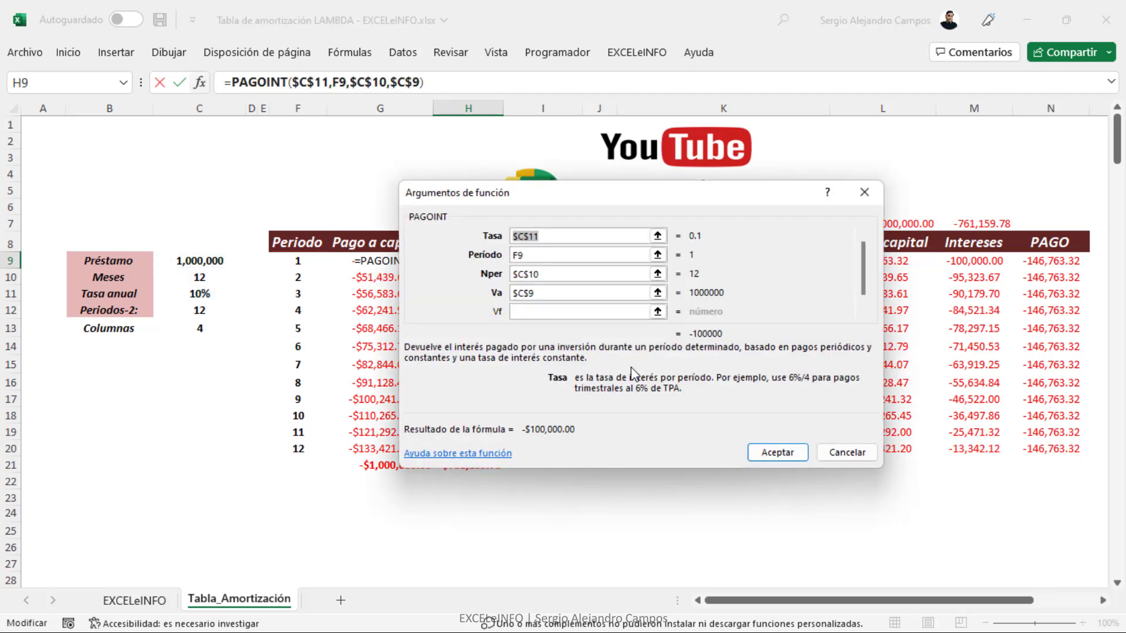
{"action": "key", "text": "Return"}
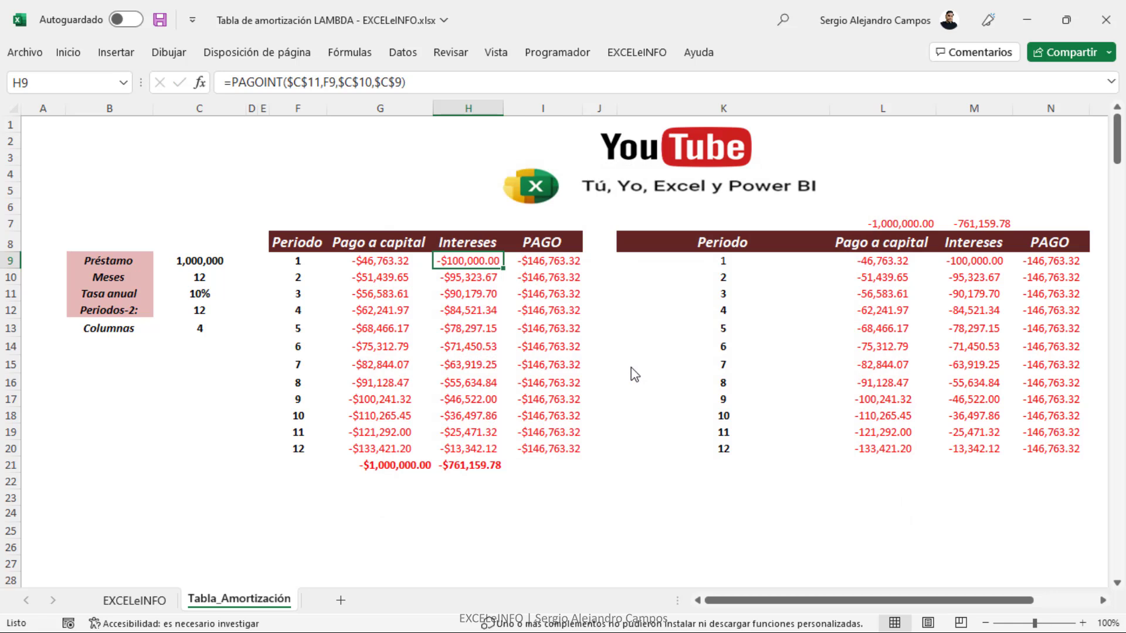
- Inspect the PAGO formula in I9 without changing it
{"action": "double_click", "coordinate": [547, 261]}
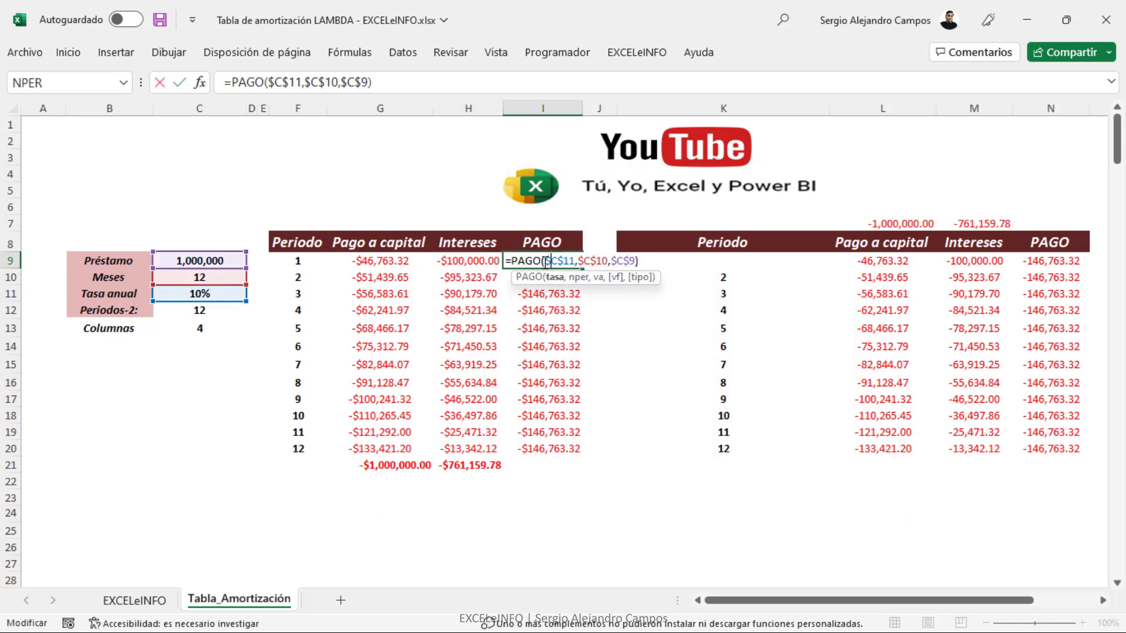
{"action": "left_click_drag", "start_coordinate": [514, 261], "coordinate": [529, 261]}
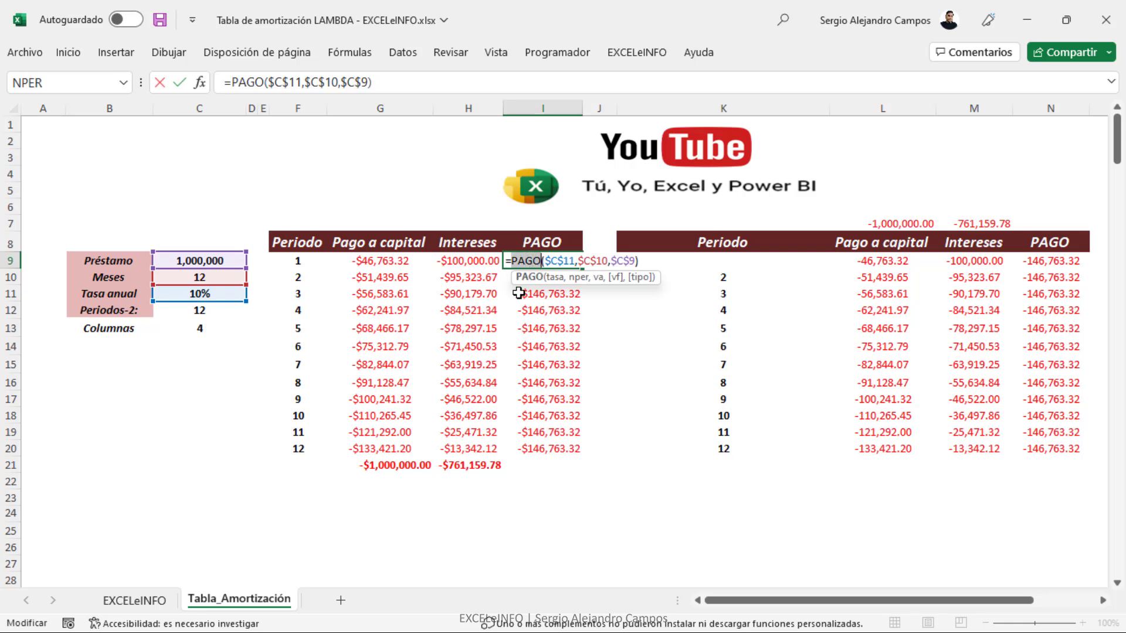
{"action": "key", "text": "Escape"}
{"action": "left_click", "coordinate": [367, 261]}
- Change G9's rate argument to $C$11/12 and fill the principal formula down to G20
{"action": "double_click", "coordinate": [366, 261]}
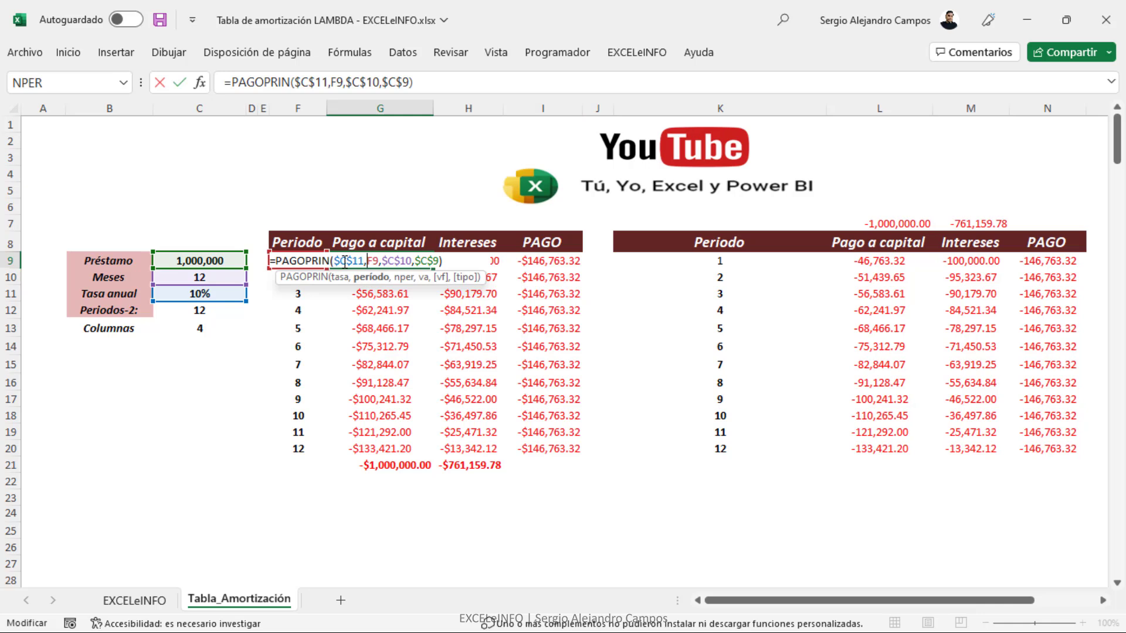
{"action": "left_click", "coordinate": [342, 260]}
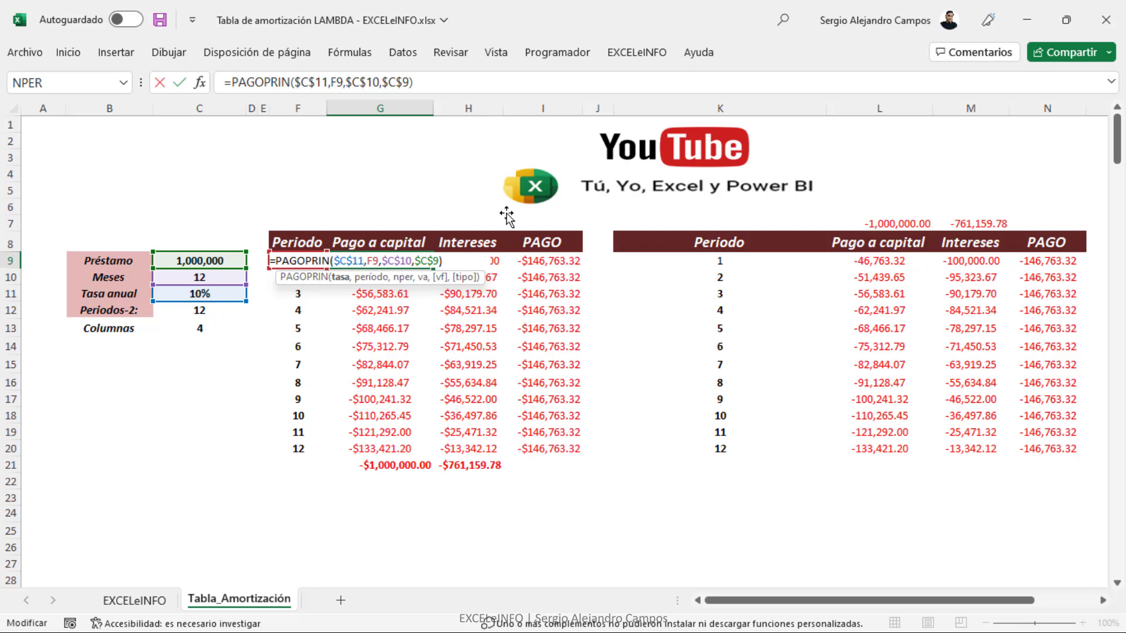
{"action": "type", "text": "/12"}
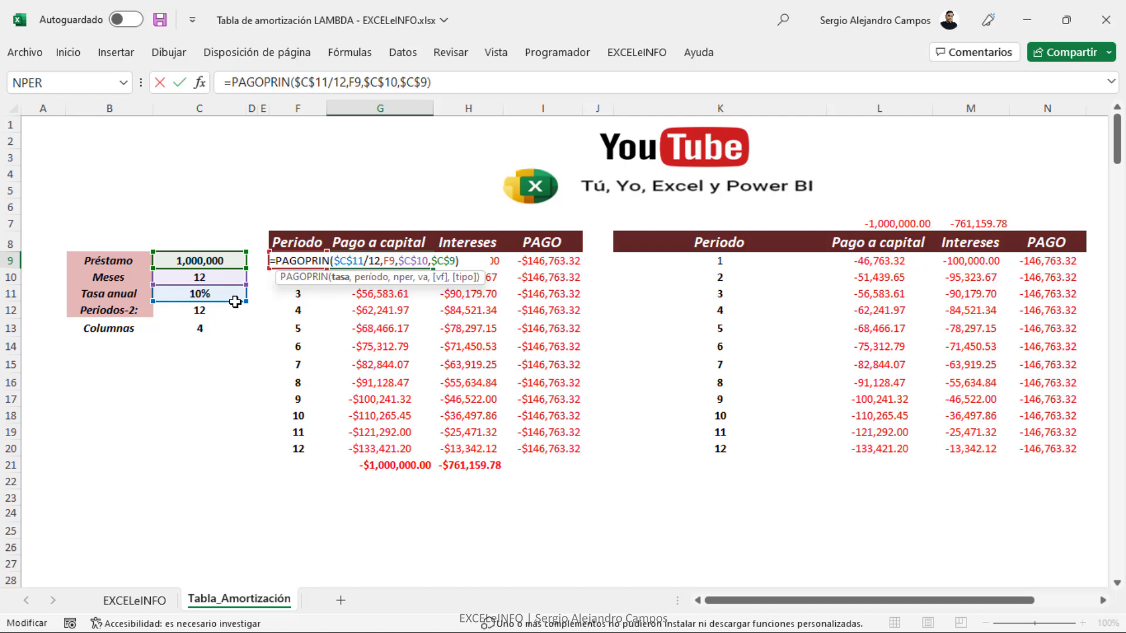
{"action": "left_click", "coordinate": [410, 261]}
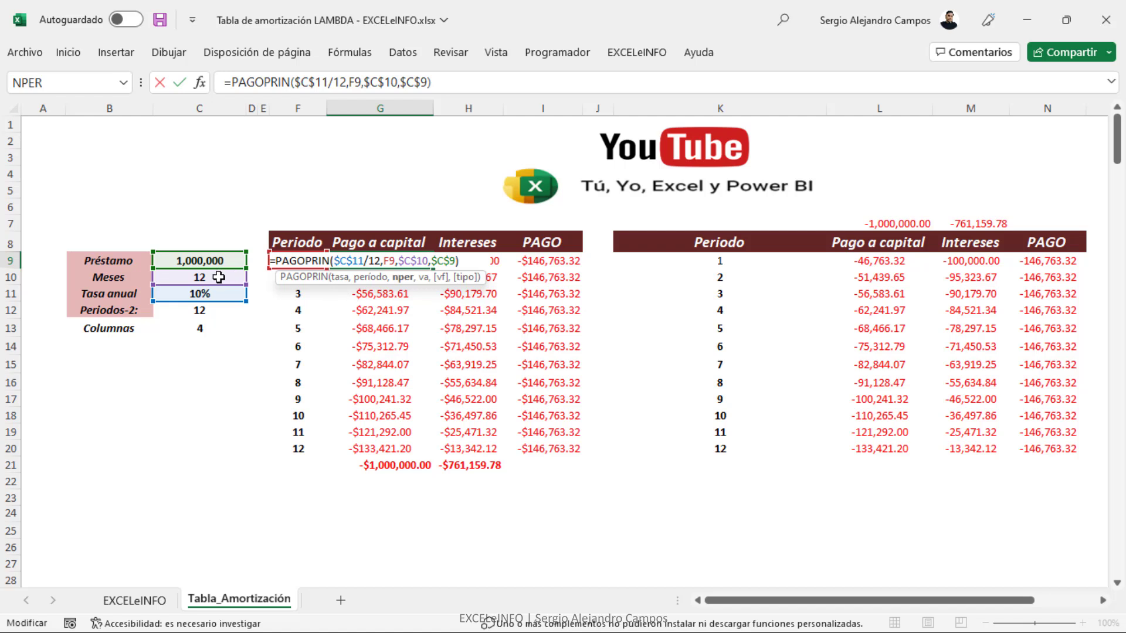
{"action": "key", "text": "Return"}
{"action": "left_click", "coordinate": [409, 261]}
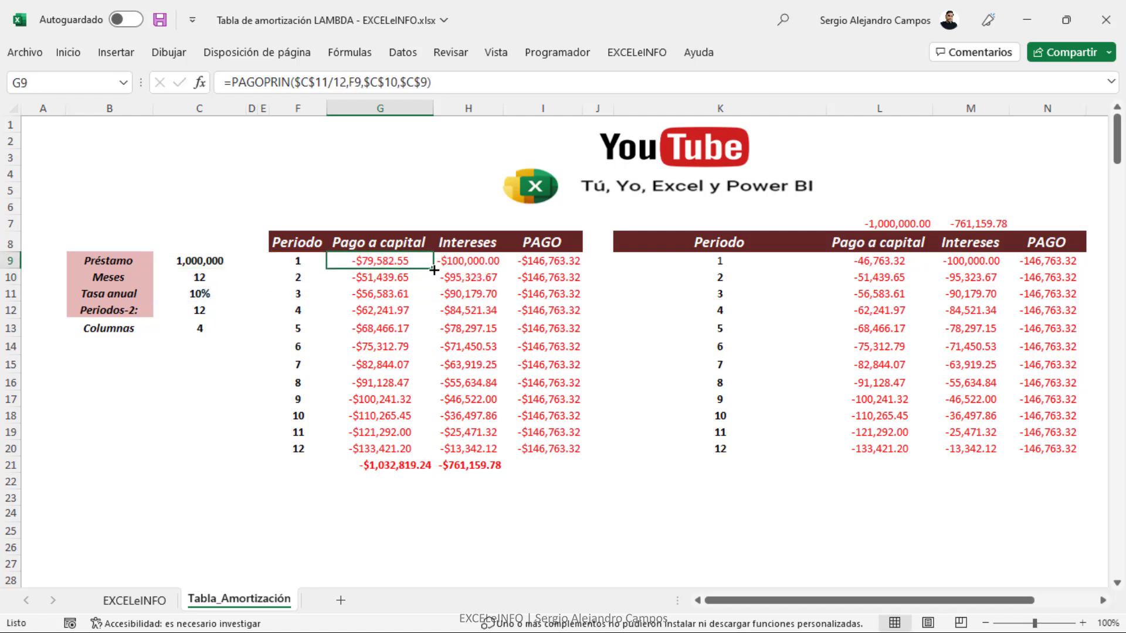
{"action": "left_click_drag", "start_coordinate": [434, 270], "coordinate": [414, 452]}
- Try dividing the rate by 12 in the H9:H20 interest formulas, then undo to compare totals
{"action": "left_click", "coordinate": [378, 466]}
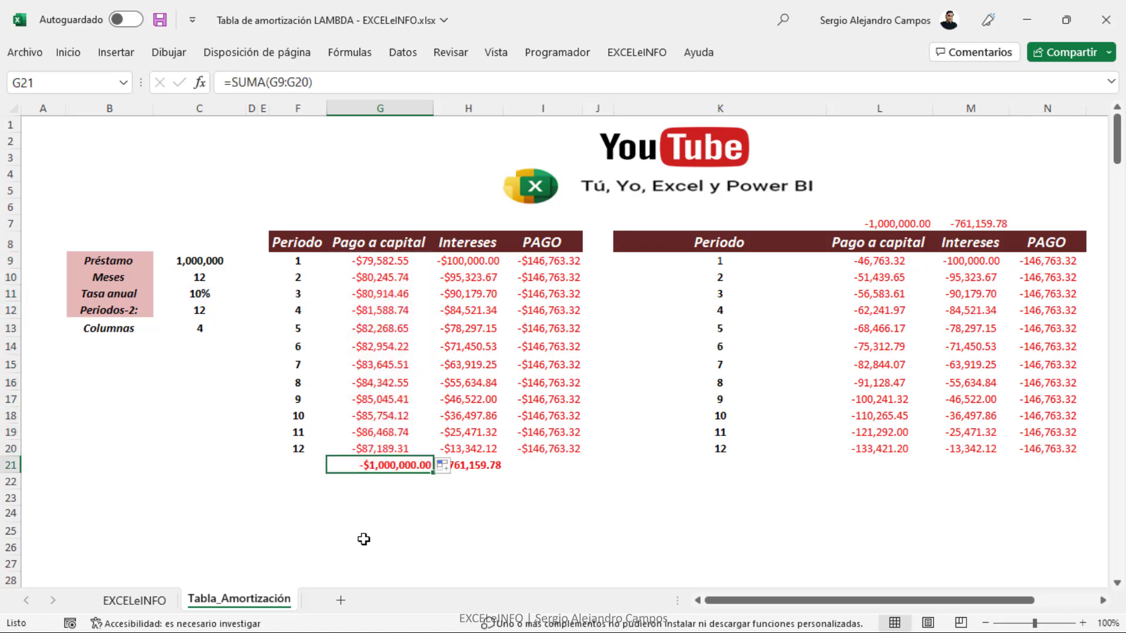
{"action": "left_click", "coordinate": [486, 257]}
{"action": "left_click_drag", "start_coordinate": [487, 392], "coordinate": [485, 451]}
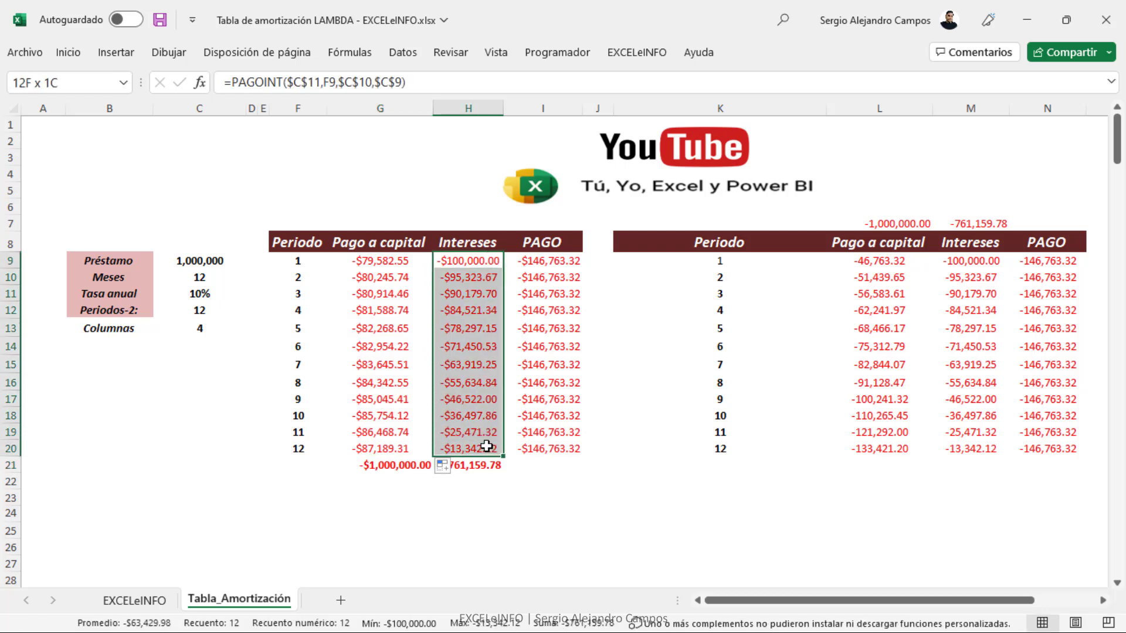
{"action": "key", "text": "F2"}
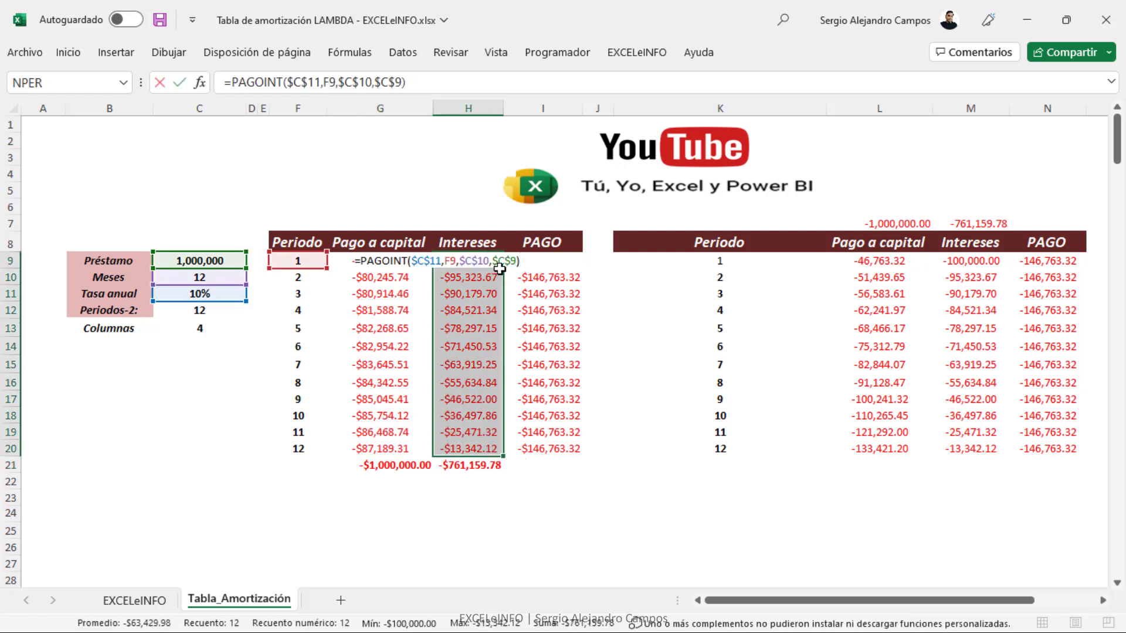
{"action": "left_click", "coordinate": [417, 260]}
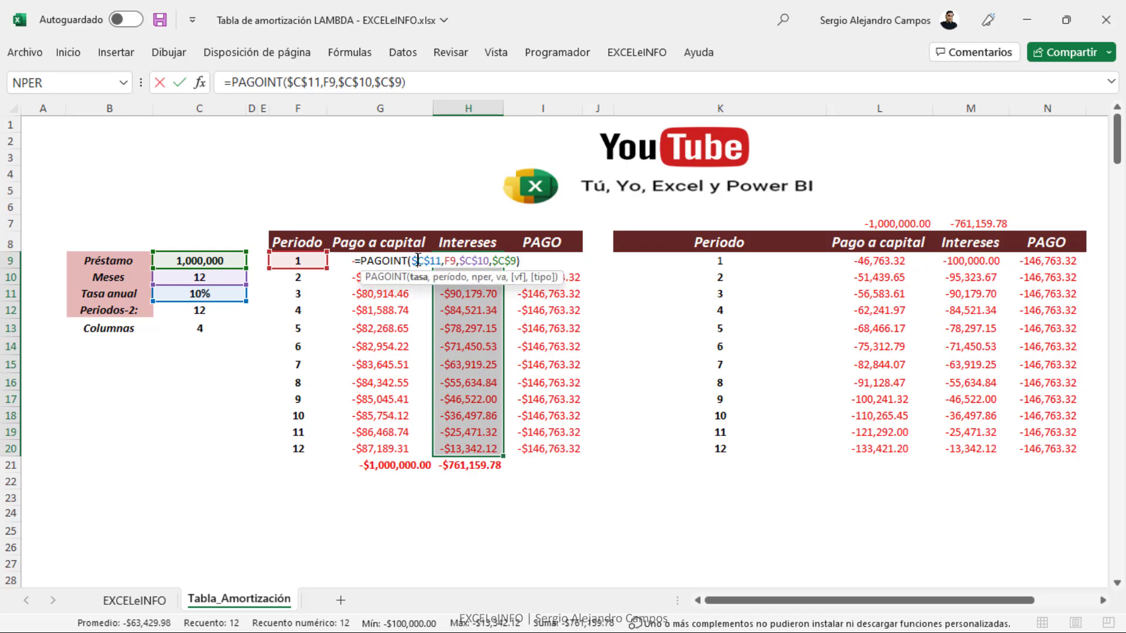
{"action": "left_click", "coordinate": [441, 260]}
{"action": "type", "text": "/12"}
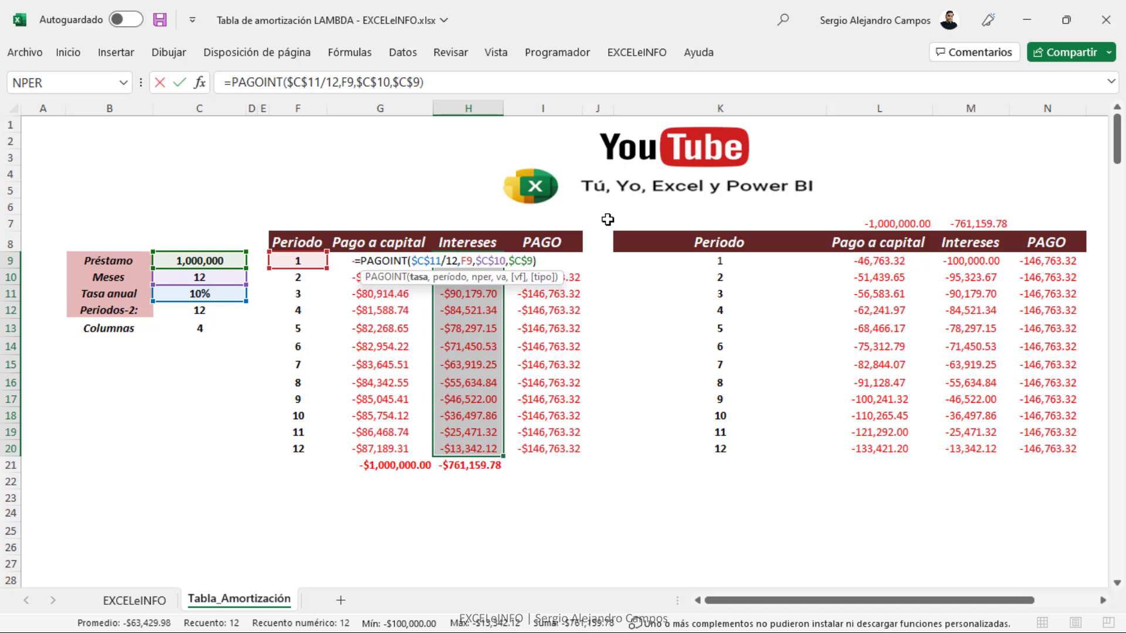
{"action": "key", "text": "ctrl+Return"}
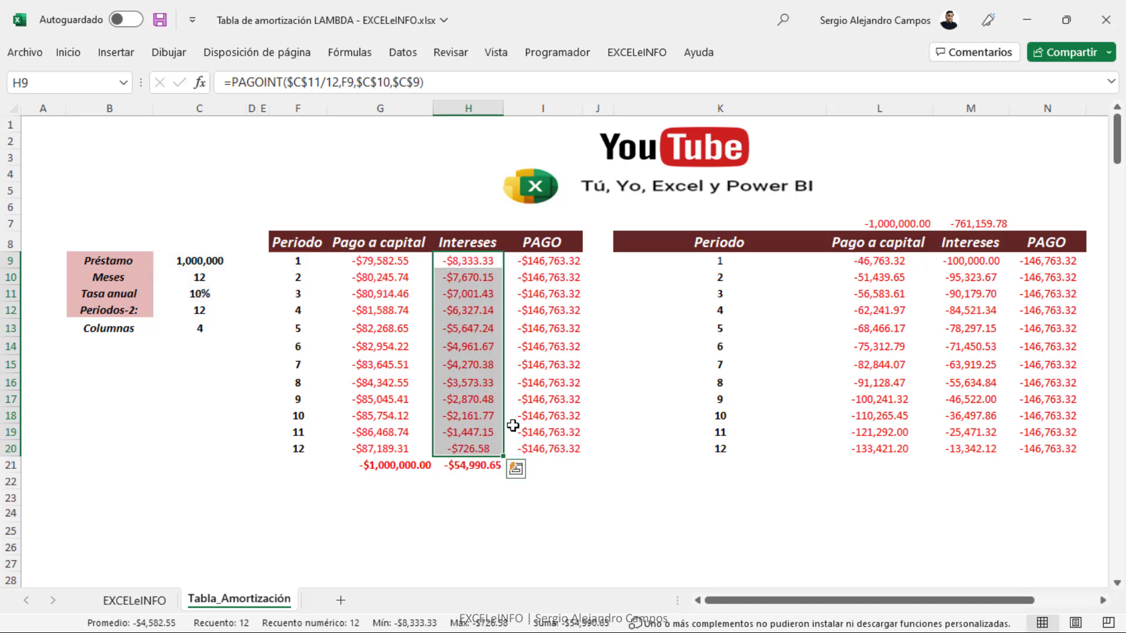
{"action": "left_click", "coordinate": [477, 465]}
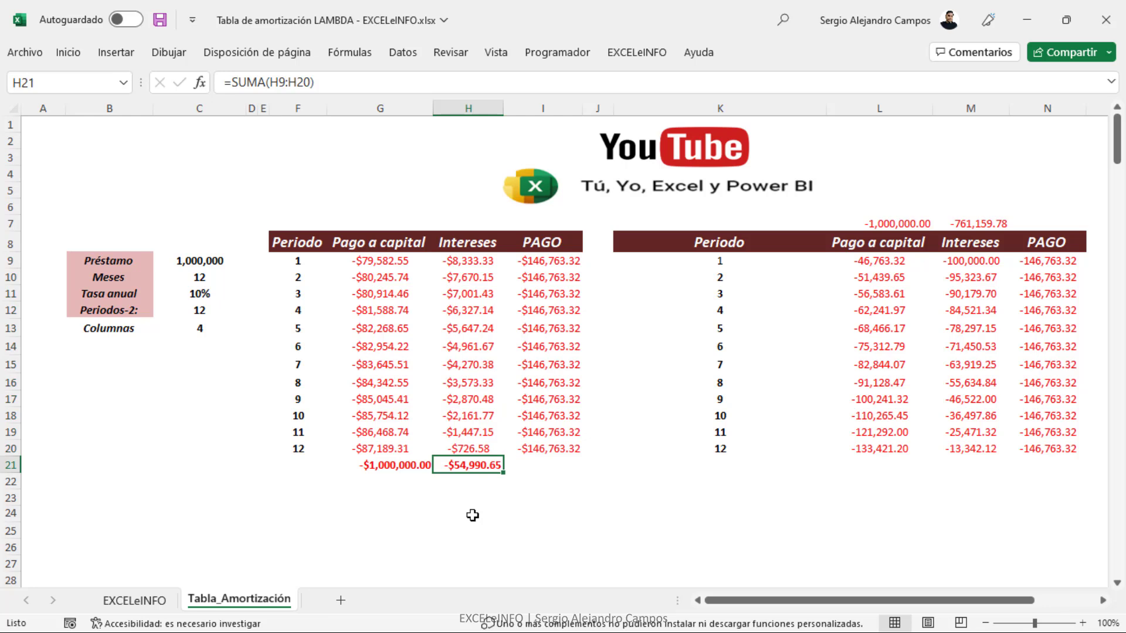
{"action": "key", "text": "ctrl+z"}
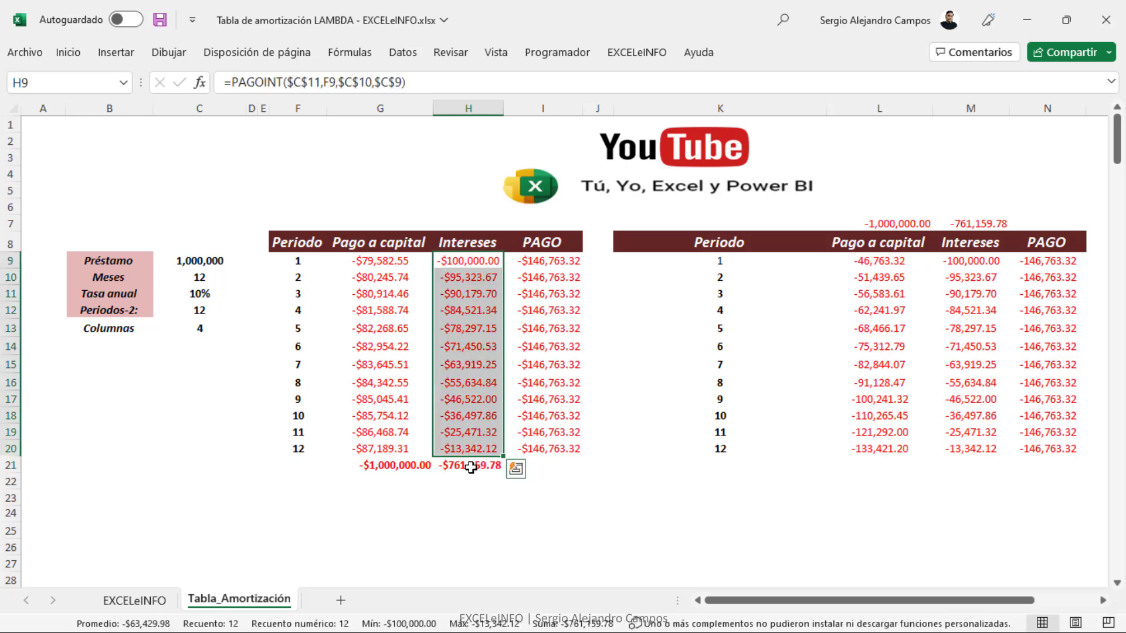
{"action": "left_click", "coordinate": [469, 466]}
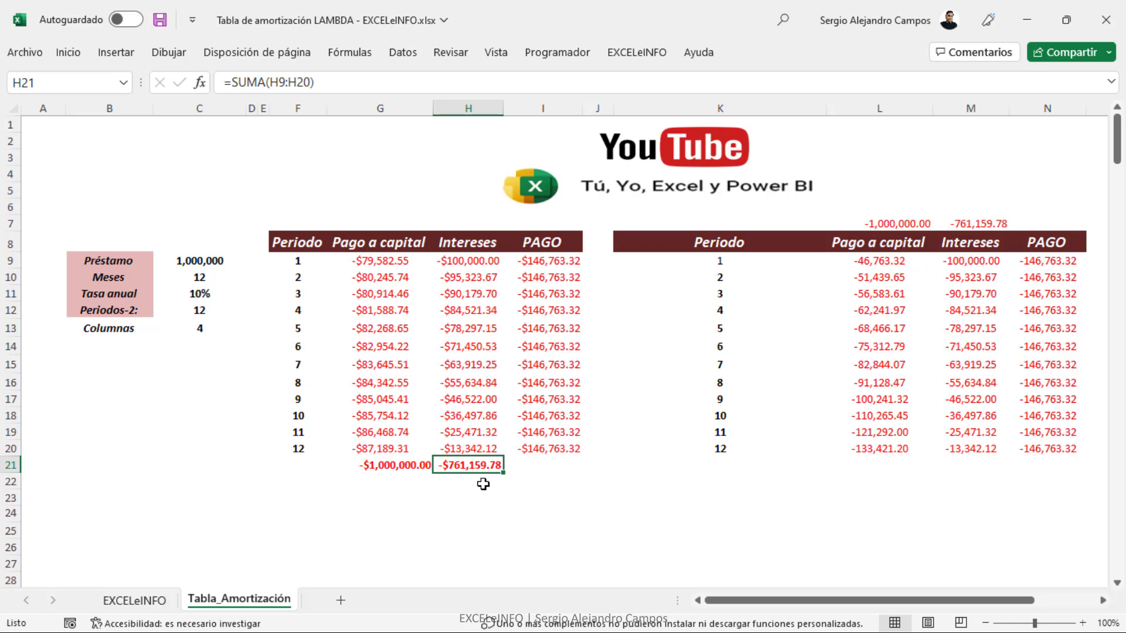
- Reapply $C$11/12 to all interest formulas in H9:H20 with Ctrl+Enter
{"action": "left_click", "coordinate": [467, 263]}
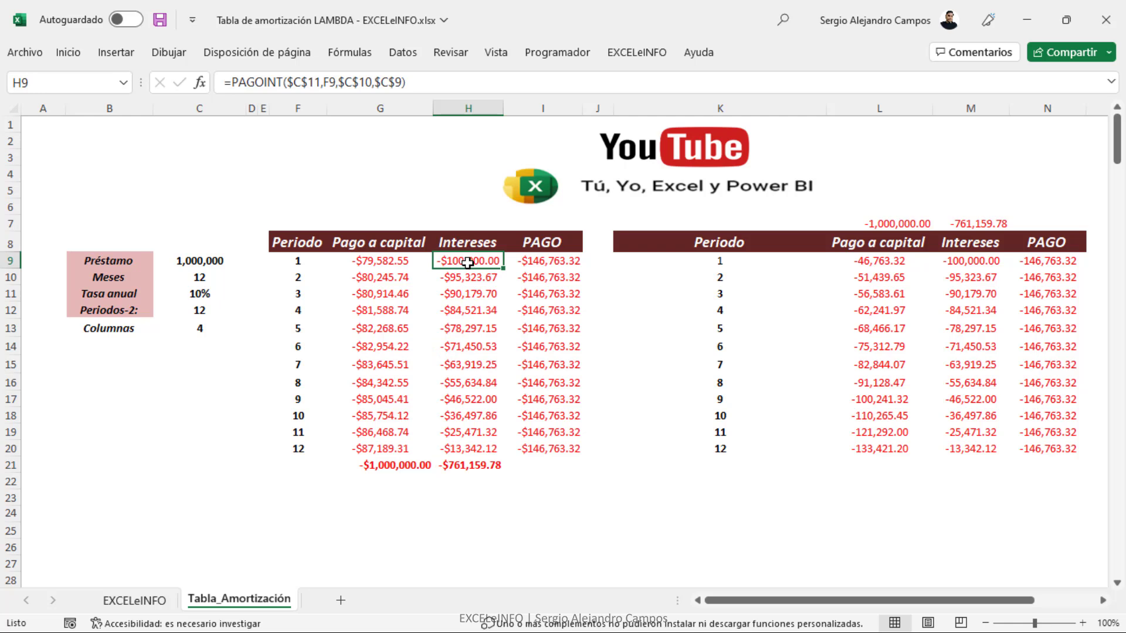
{"action": "left_click", "coordinate": [479, 465]}
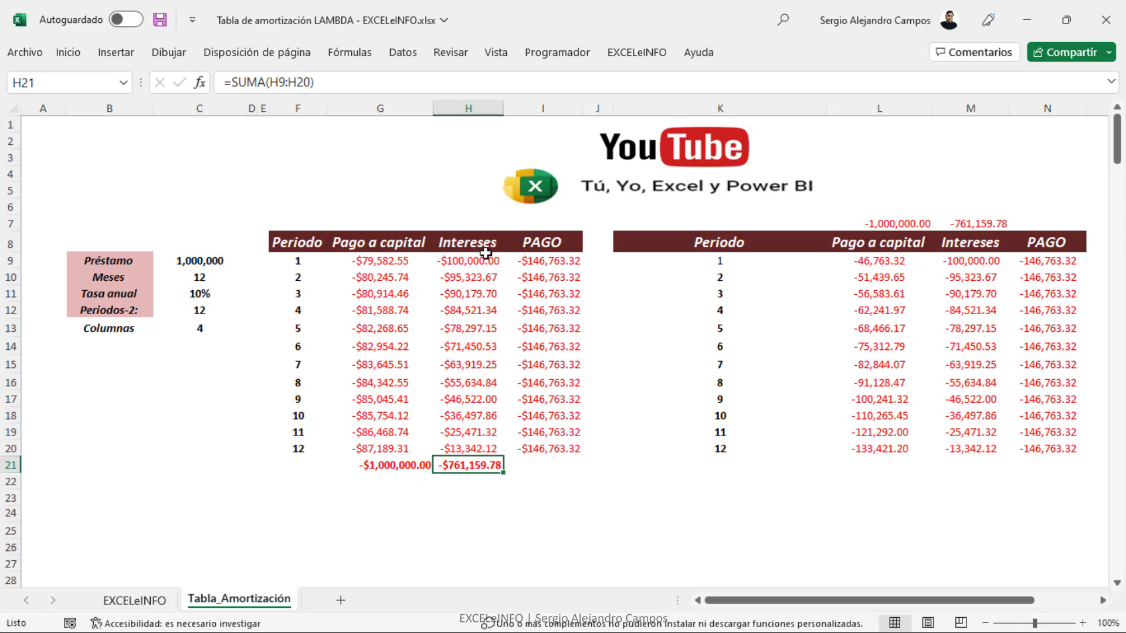
{"action": "left_click_drag", "start_coordinate": [478, 261], "coordinate": [477, 449]}
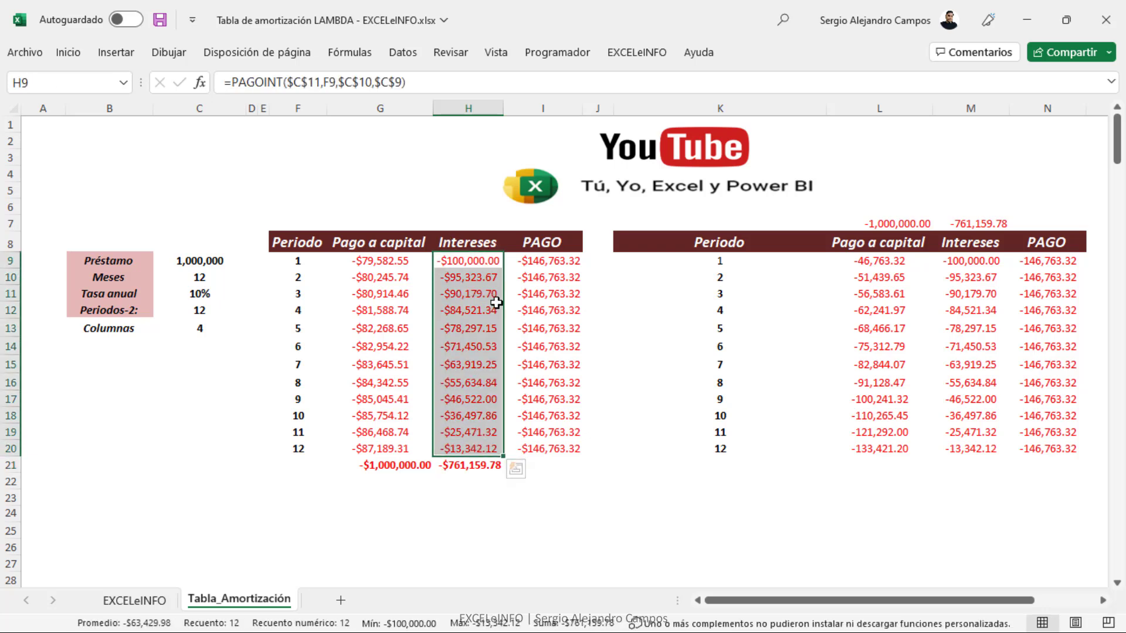
{"action": "key", "text": "F2"}
{"action": "left_click", "coordinate": [443, 260]}
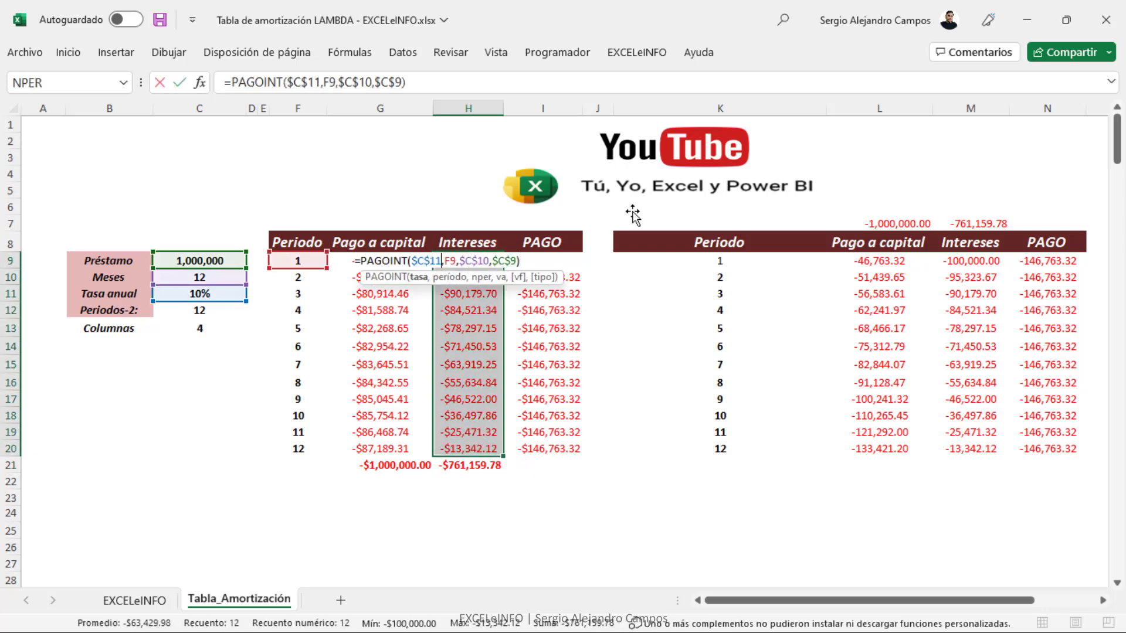
{"action": "type", "text": "/12"}
{"action": "key", "text": "ctrl+Return"}
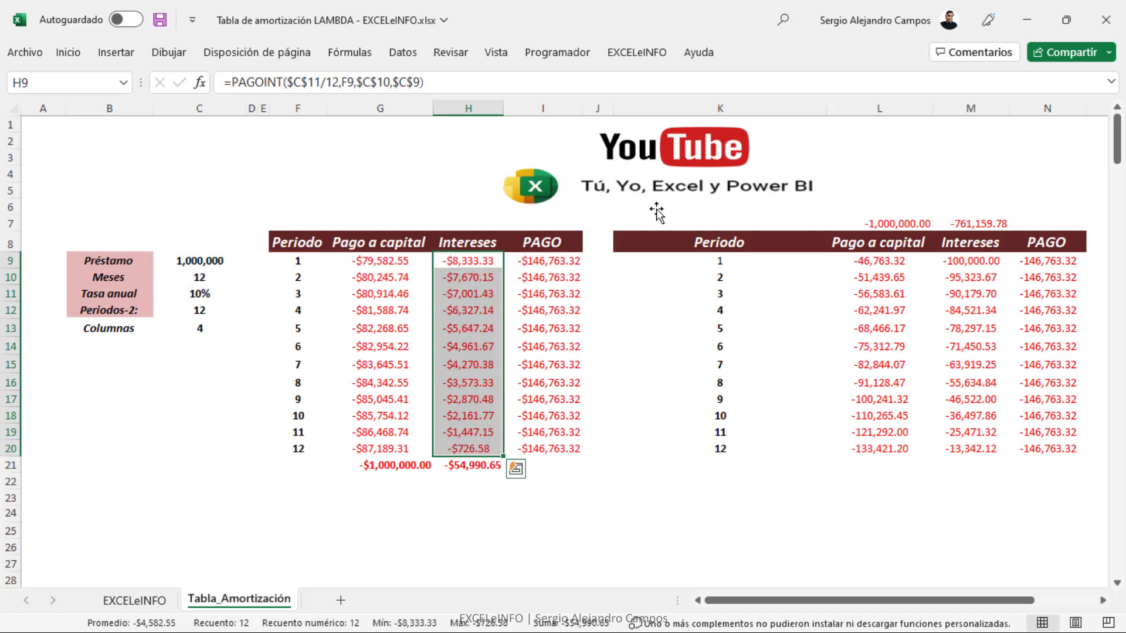
- Make the PAGO formulas in I9:I20 use the monthly rate $C$11/12
{"action": "left_click", "coordinate": [563, 259]}
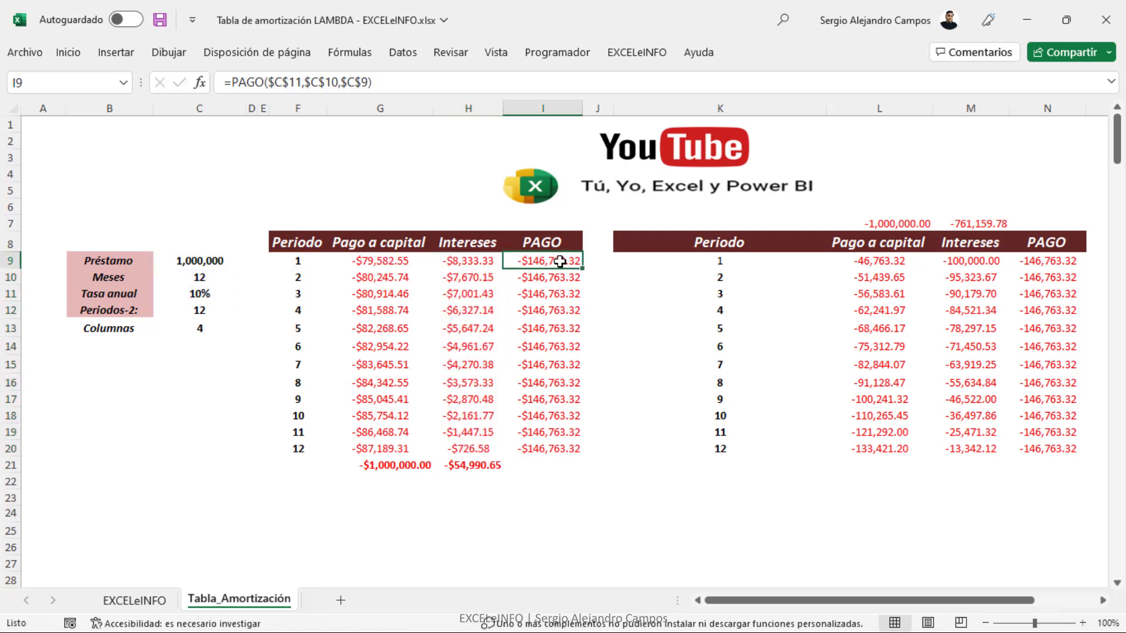
{"action": "left_click_drag", "start_coordinate": [563, 260], "coordinate": [560, 448]}
{"action": "key", "text": "F2"}
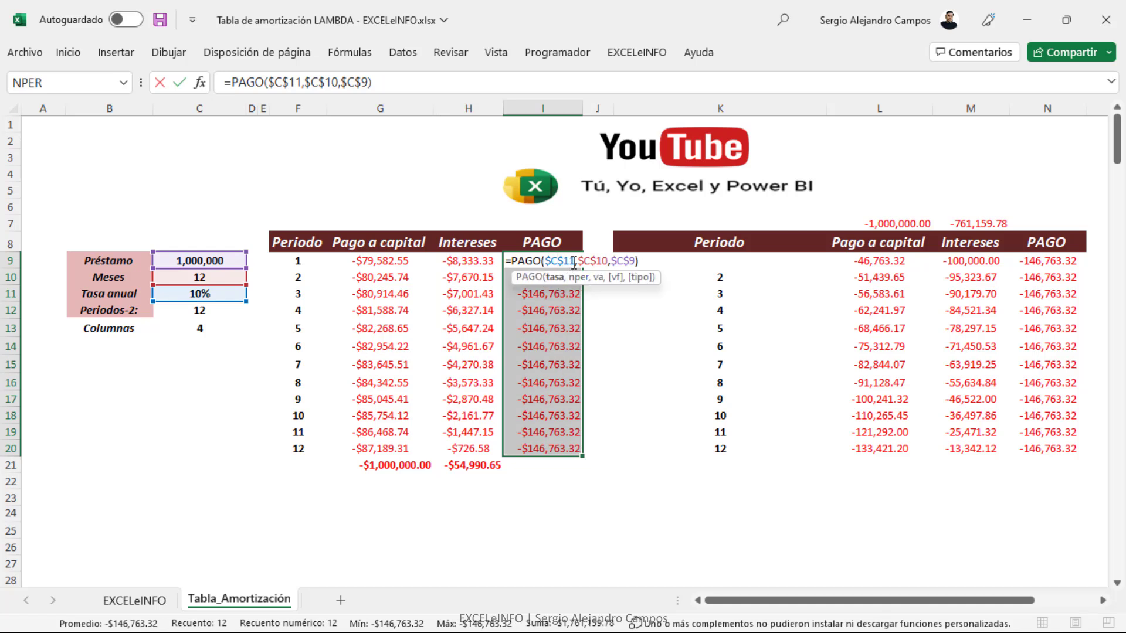
{"action": "type", "text": "/1"}
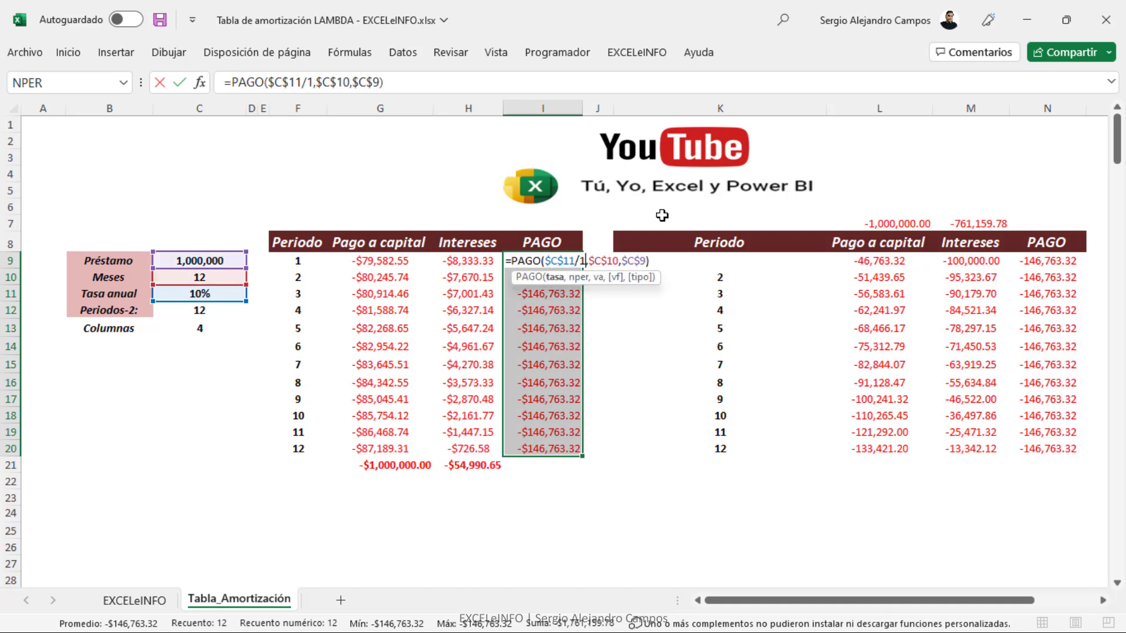
{"action": "type", "text": "2"}
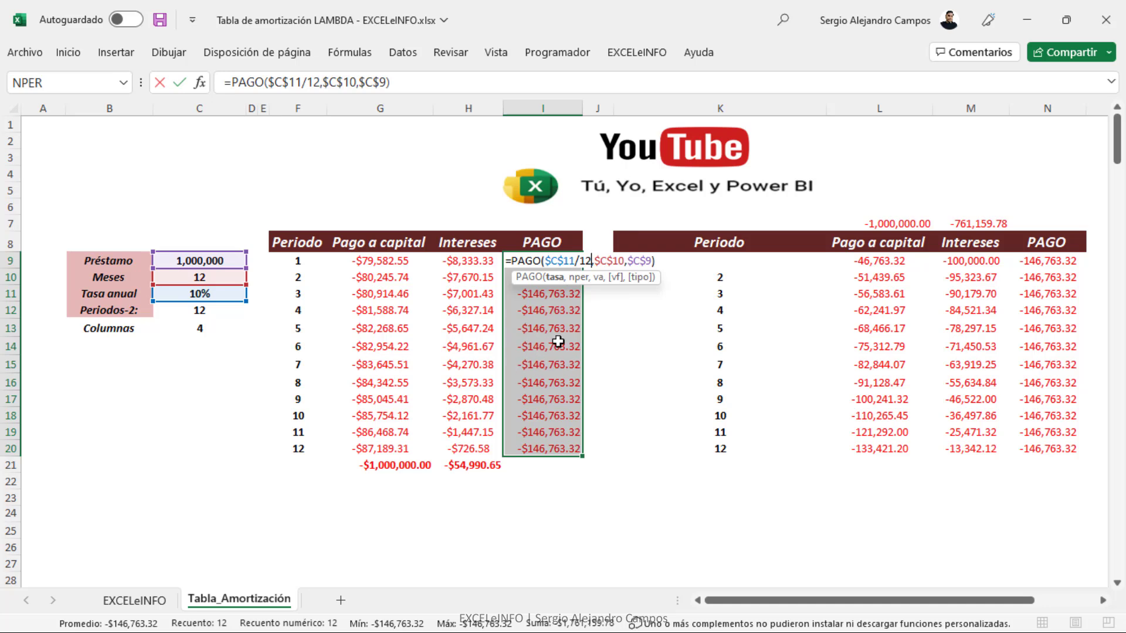
{"action": "key", "text": "ctrl+Return"}
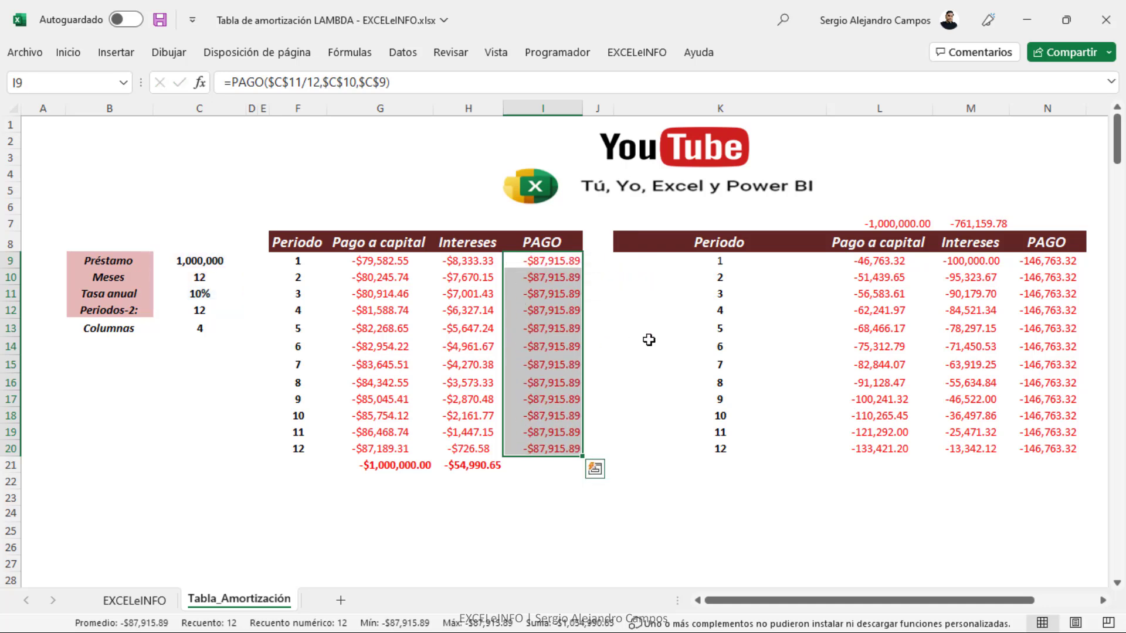
- Enter the check formula =I9=SUMA(G9+H9) in J9:J20
{"action": "left_click_drag", "start_coordinate": [596, 260], "coordinate": [596, 449]}
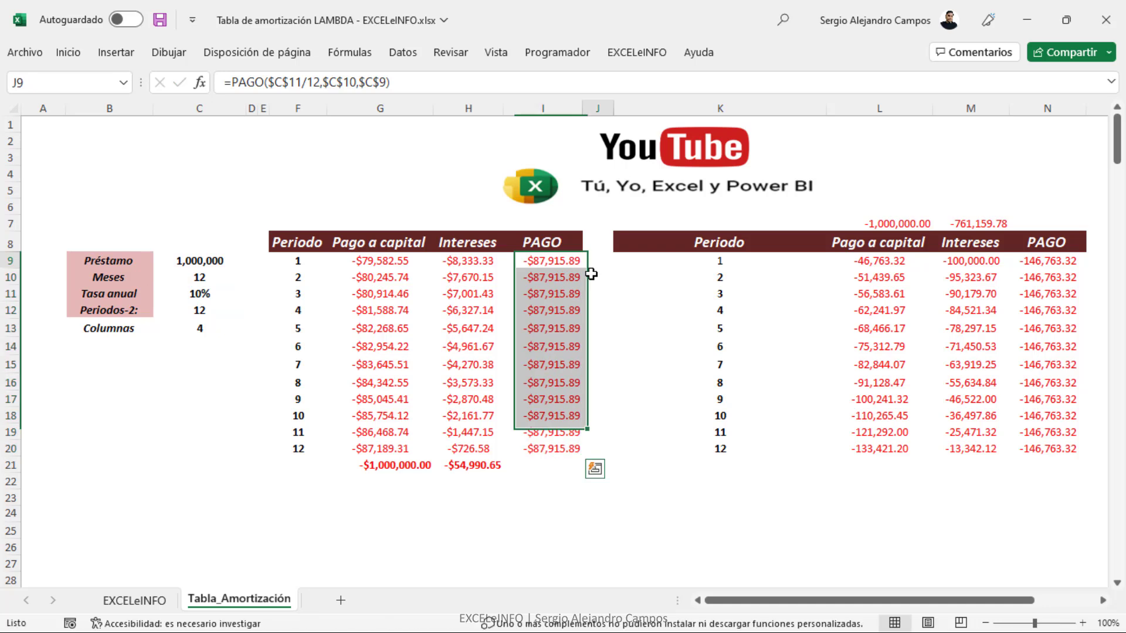
{"action": "type", "text": "="}
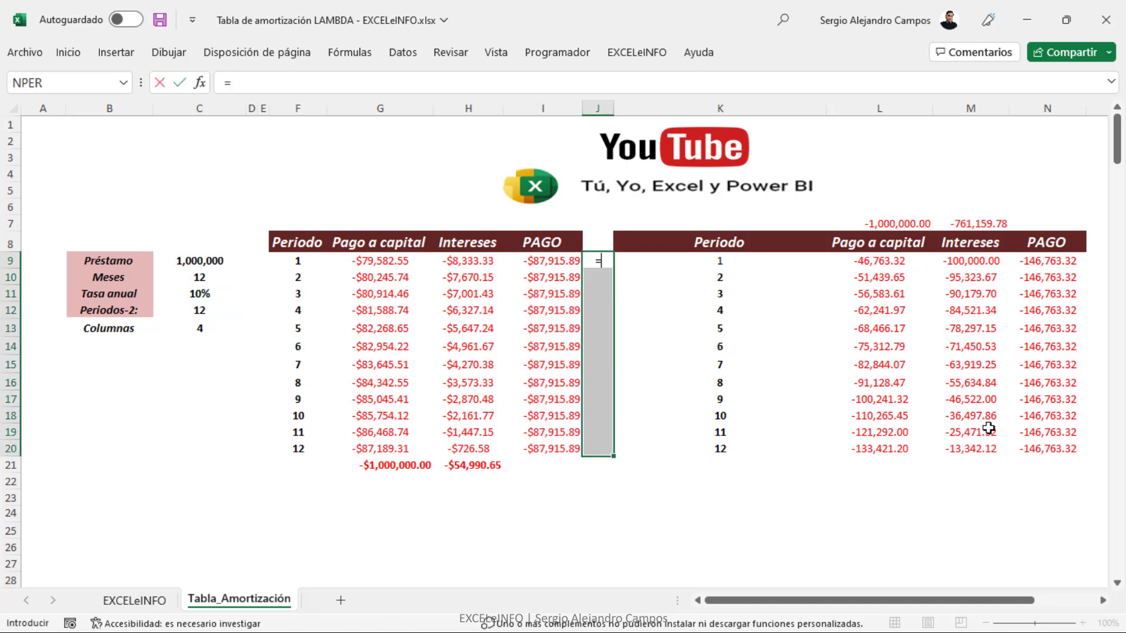
{"action": "key", "text": "Left"}
{"action": "type", "text": "="}
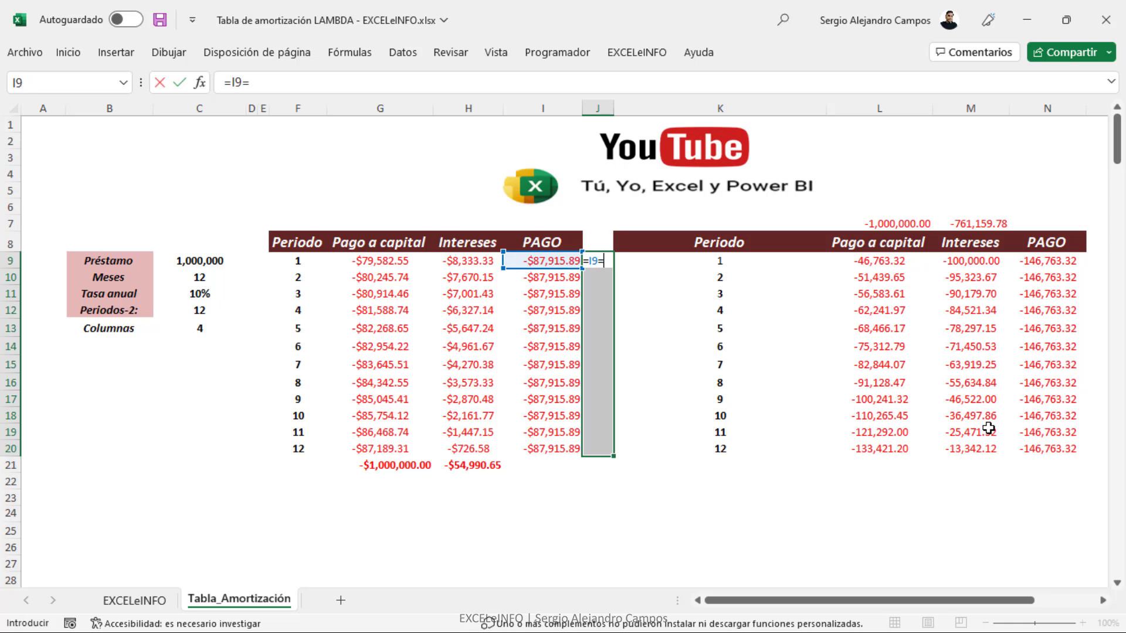
{"action": "type", "text": "suma"}
{"action": "key", "text": "Tab"}
{"action": "key", "text": "Left"}
{"action": "key", "text": "Left"}
{"action": "key", "text": "Left"}
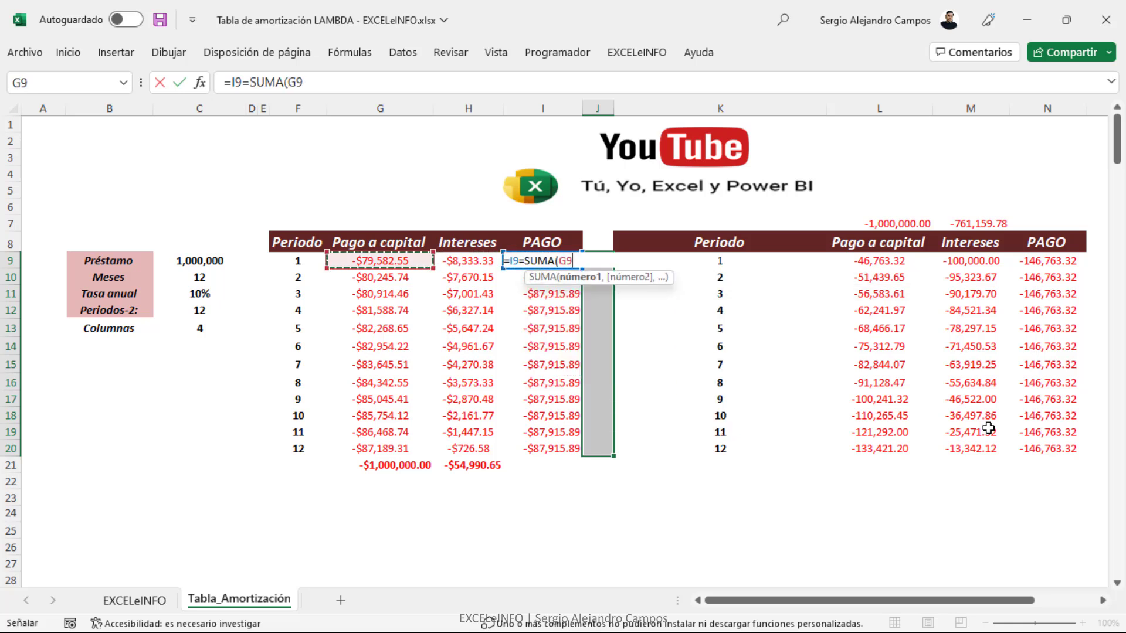
{"action": "type", "text": "+"}
{"action": "key", "text": "Left"}
{"action": "key", "text": "Left"}
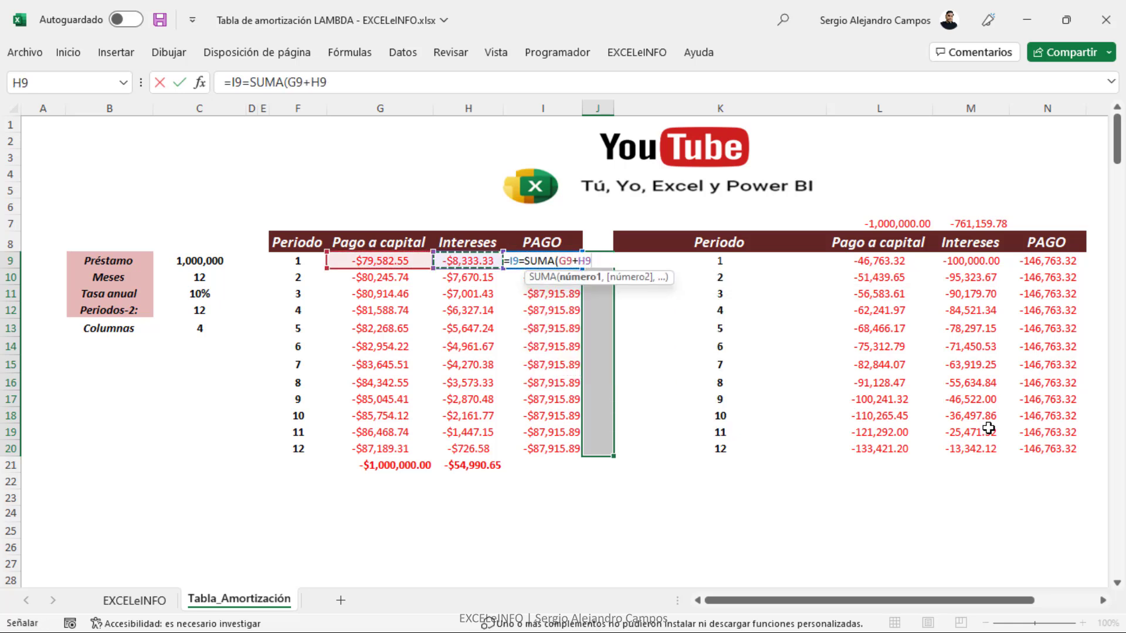
{"action": "key", "text": "ctrl+Return"}
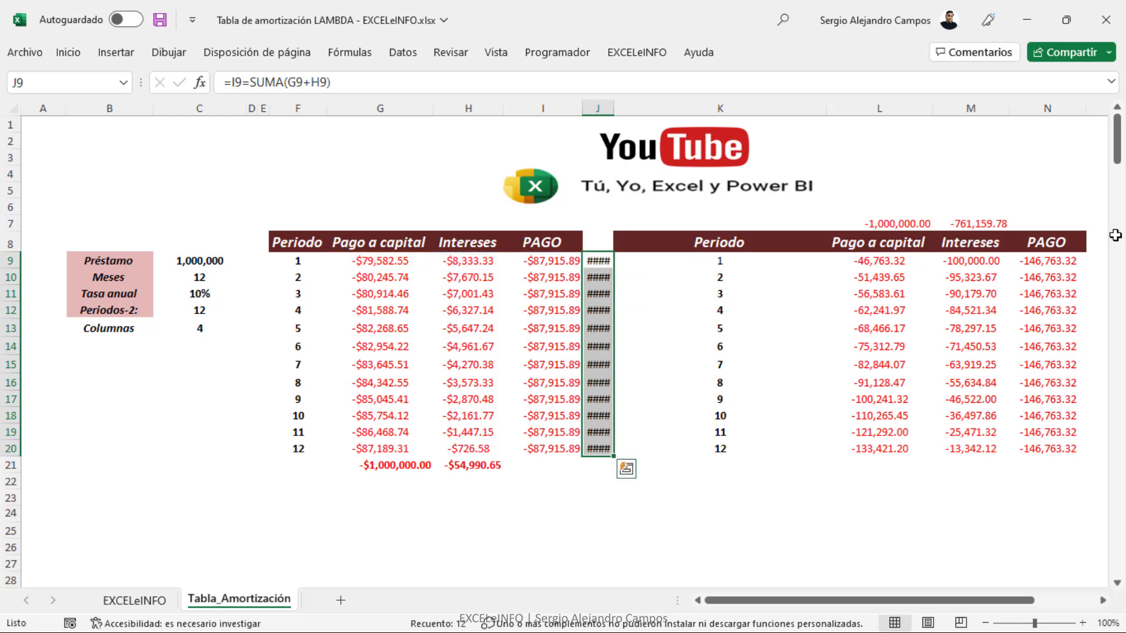
- Clear the J9:J20 check results and restore column J to its original width
{"action": "double_click", "coordinate": [613, 108]}
{"action": "key", "text": "Delete"}
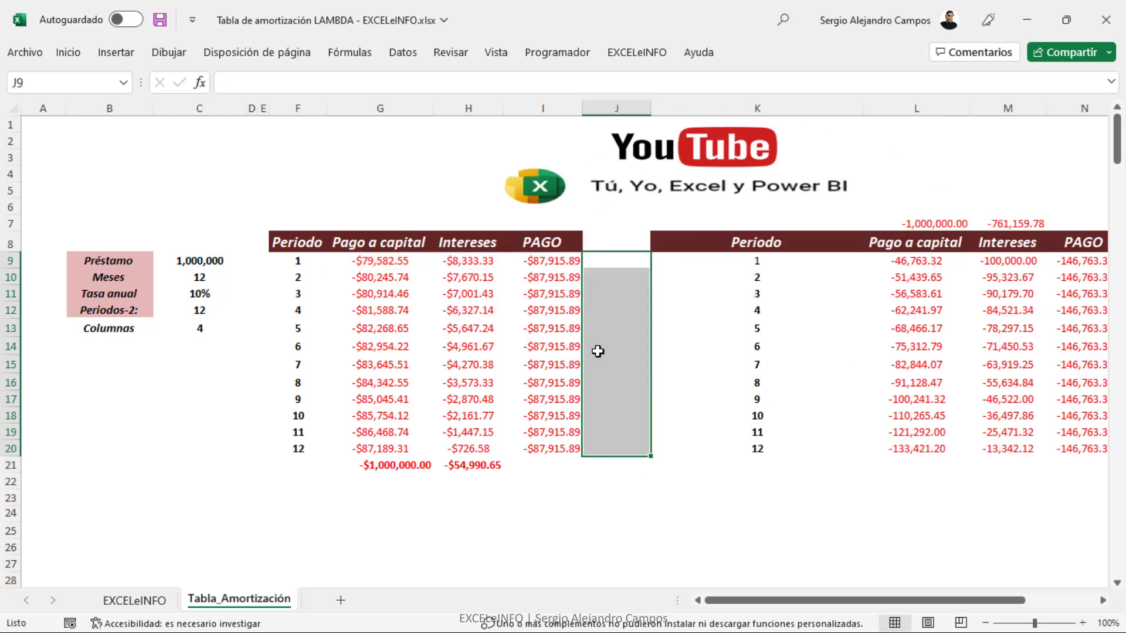
{"action": "left_click", "coordinate": [601, 310]}
{"action": "left_click_drag", "start_coordinate": [651, 109], "coordinate": [614, 110]}
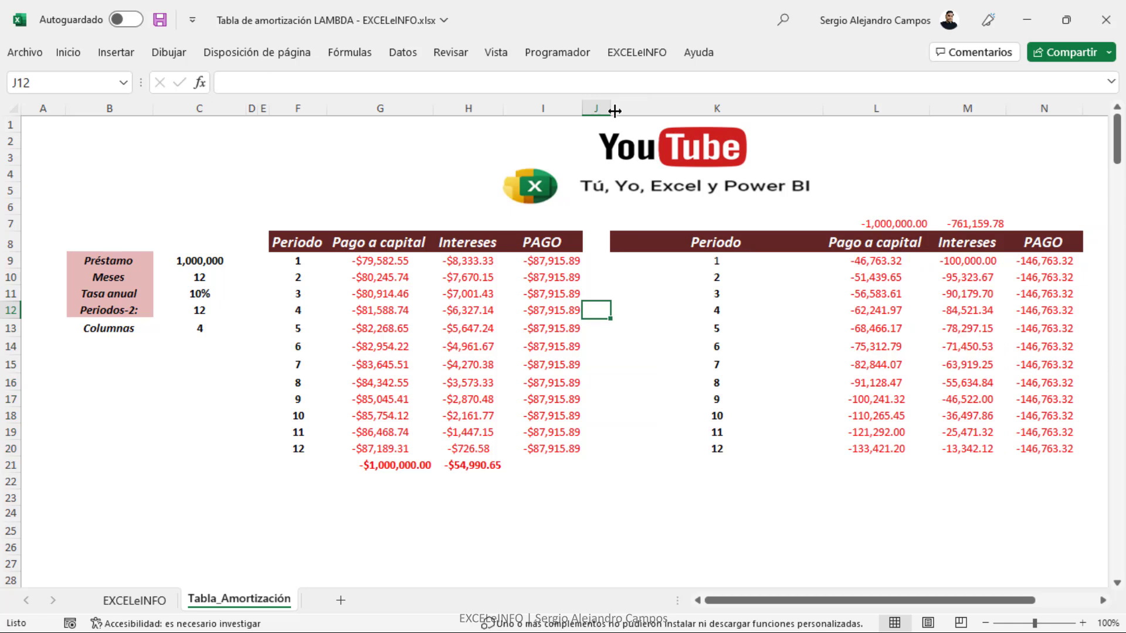
{"action": "left_click_drag", "start_coordinate": [381, 260], "coordinate": [551, 448]}
- Inspect the Tabla_Amort formula in K9 without changing it
{"action": "left_click", "coordinate": [732, 258]}
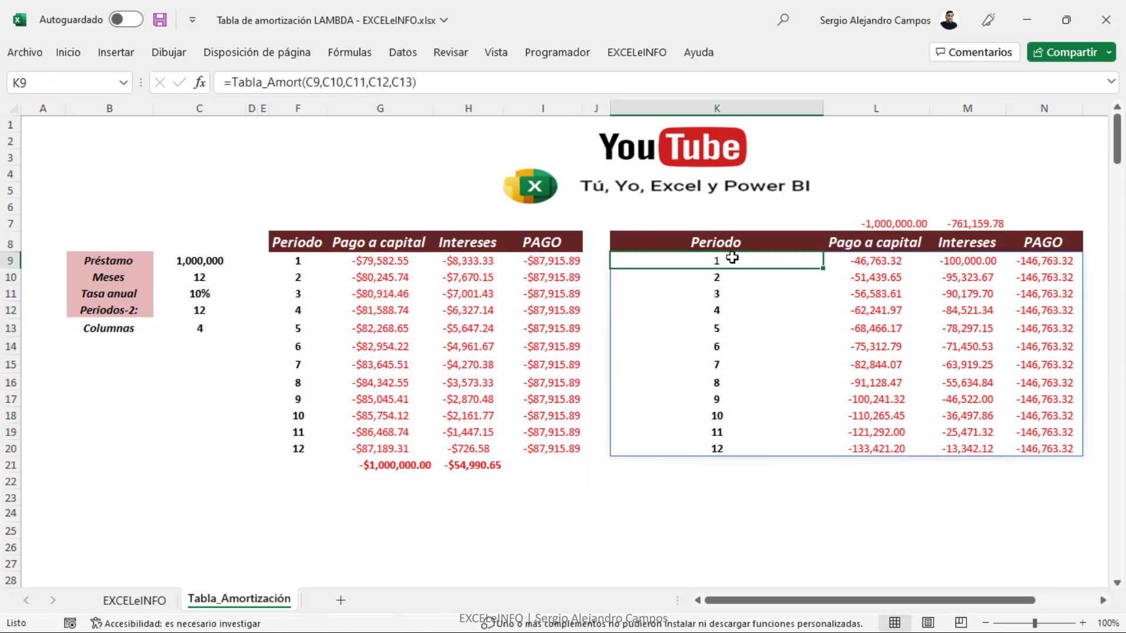
{"action": "double_click", "coordinate": [731, 258]}
{"action": "left_click_drag", "start_coordinate": [616, 261], "coordinate": [682, 261]}
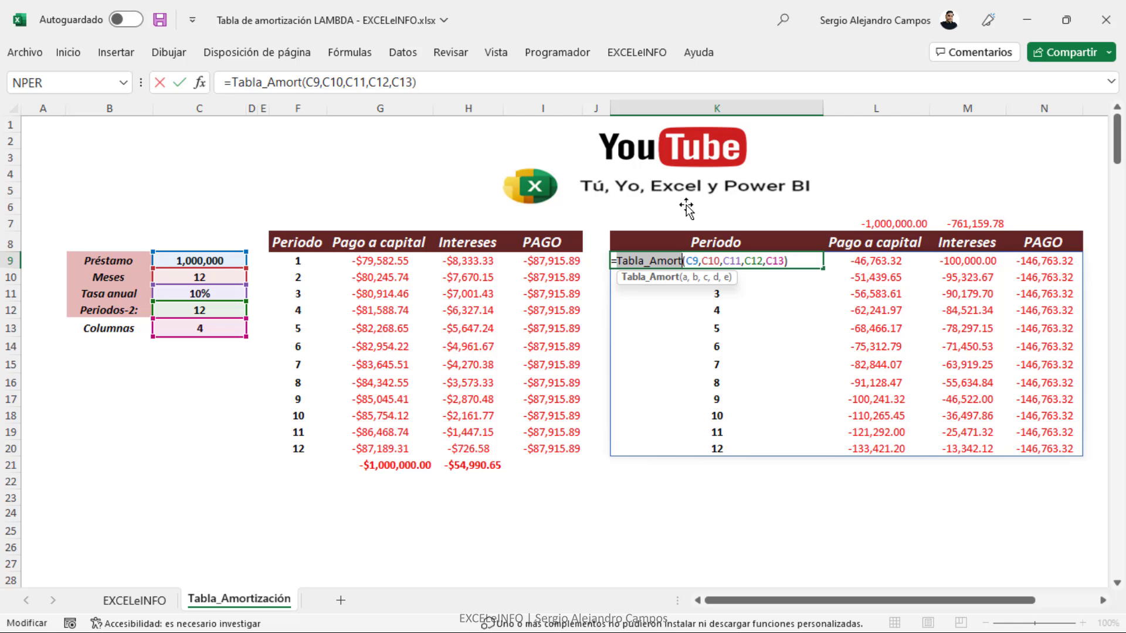
{"action": "key", "text": "Escape"}
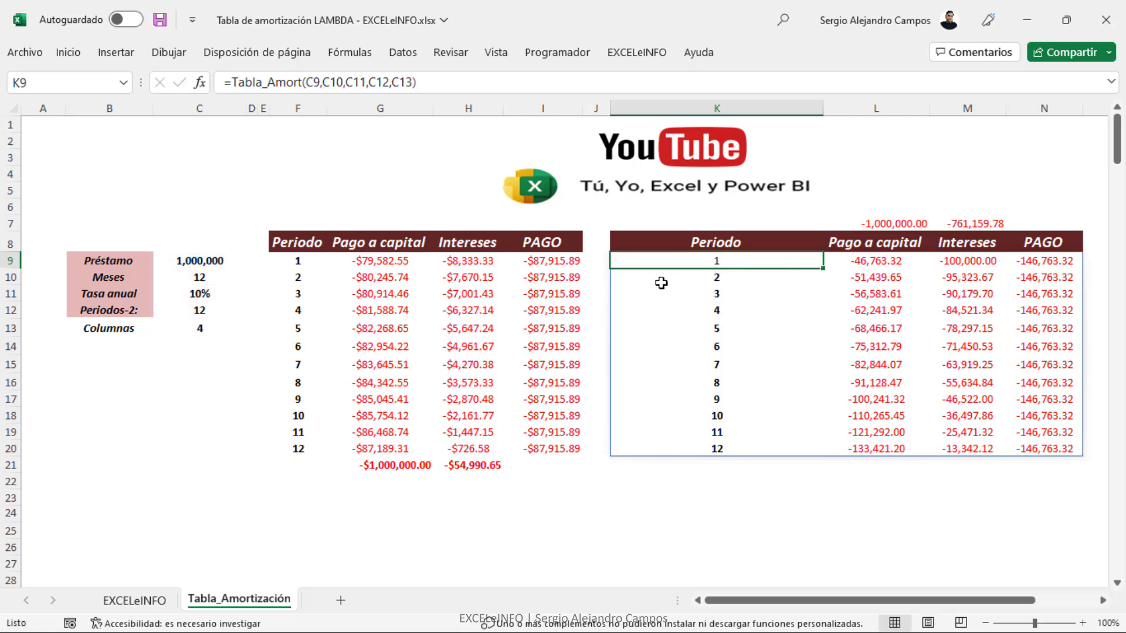
{"action": "double_click", "coordinate": [738, 263]}
{"action": "key", "text": "Escape"}
- Check that L9, M9 and N9 are spilled results and review K9's arguments
{"action": "left_click", "coordinate": [883, 262]}
{"action": "left_click", "coordinate": [976, 262]}
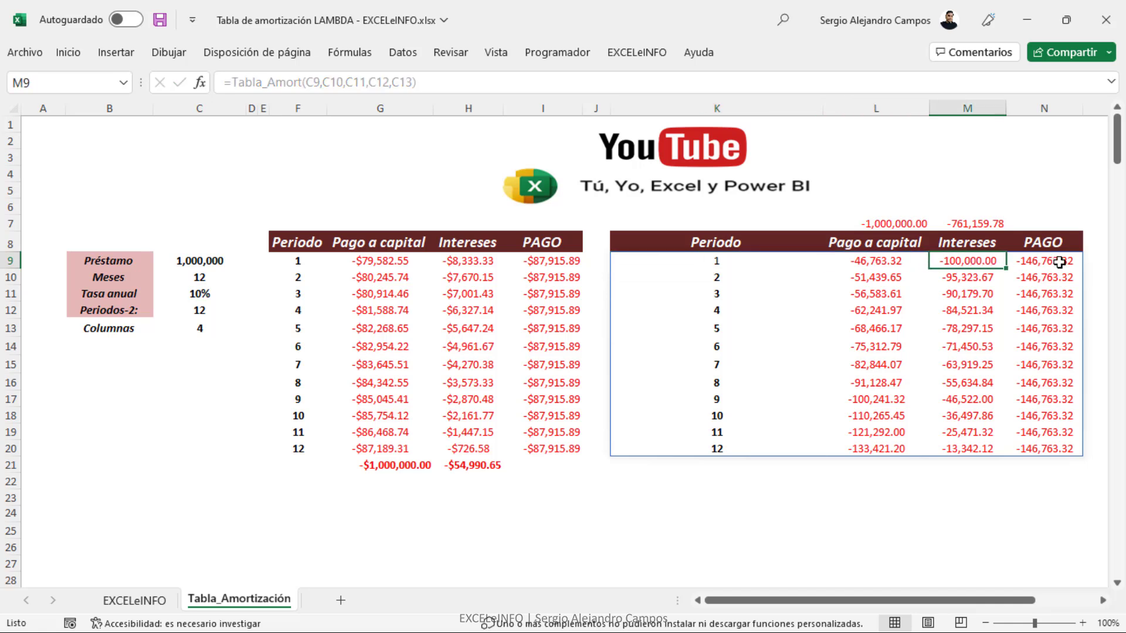
{"action": "left_click", "coordinate": [1058, 262]}
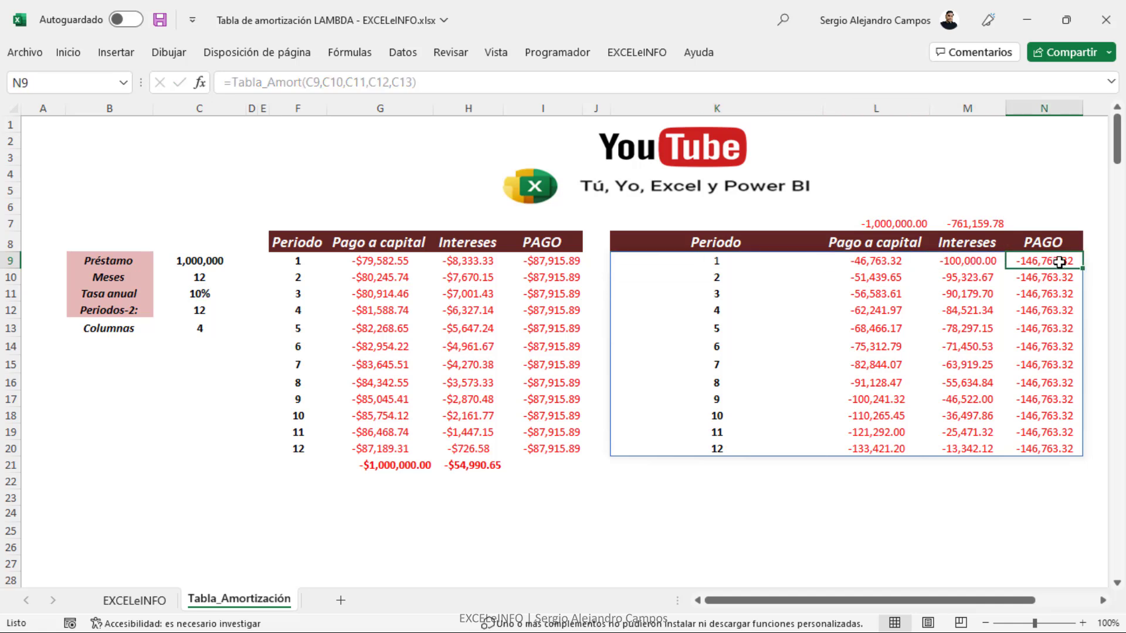
{"action": "double_click", "coordinate": [713, 265]}
{"action": "key", "text": "Escape"}
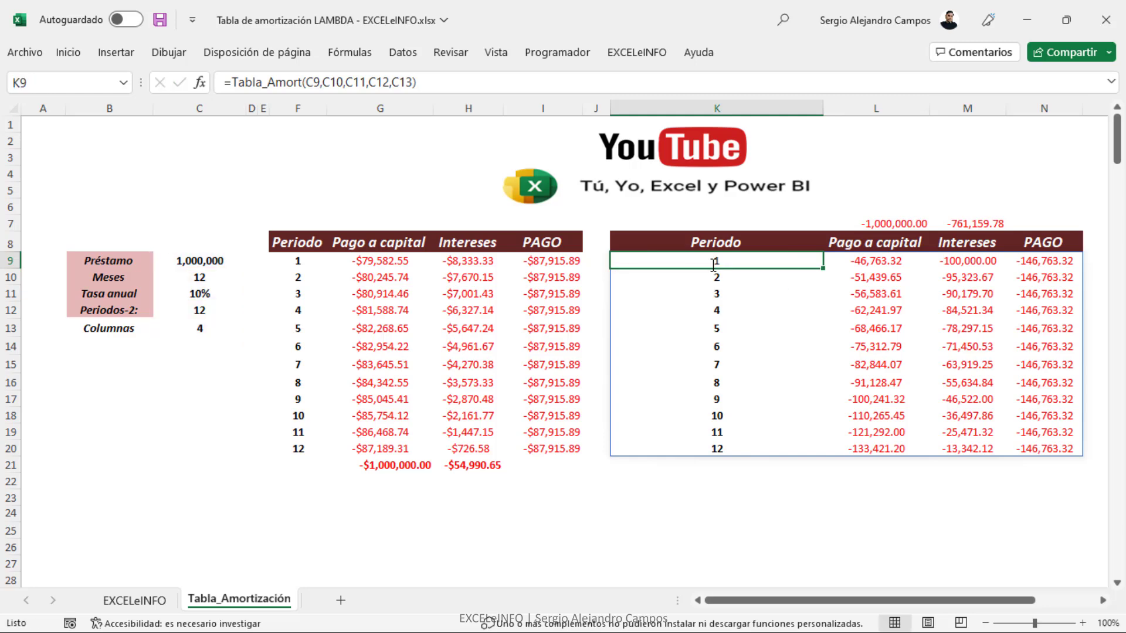
{"action": "left_click", "coordinate": [349, 53]}
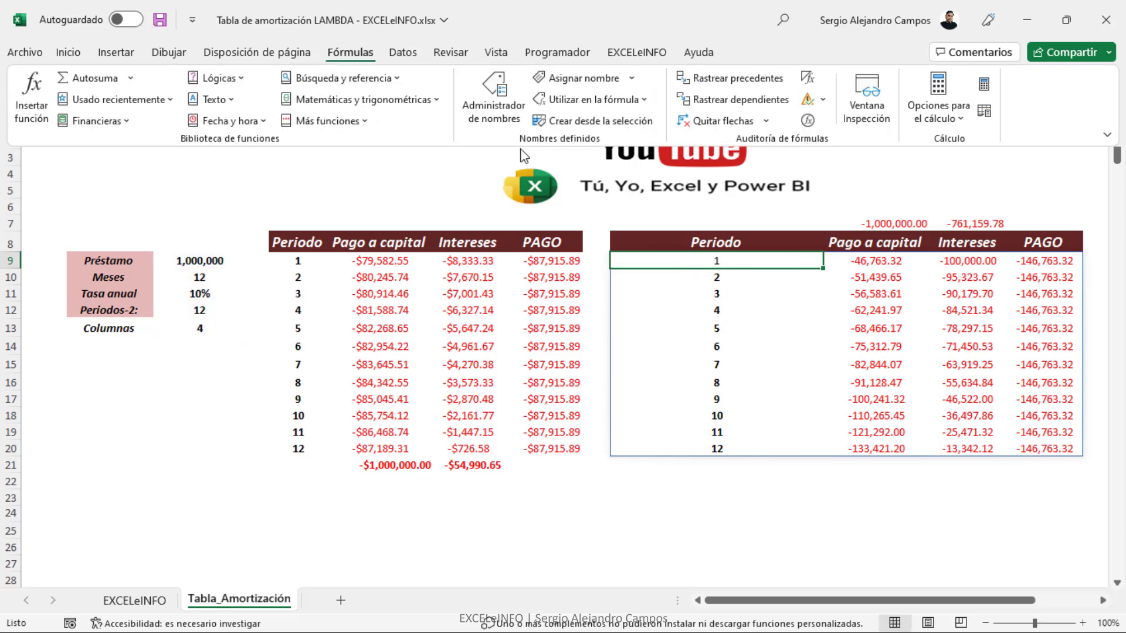
{"action": "left_click", "coordinate": [497, 104]}
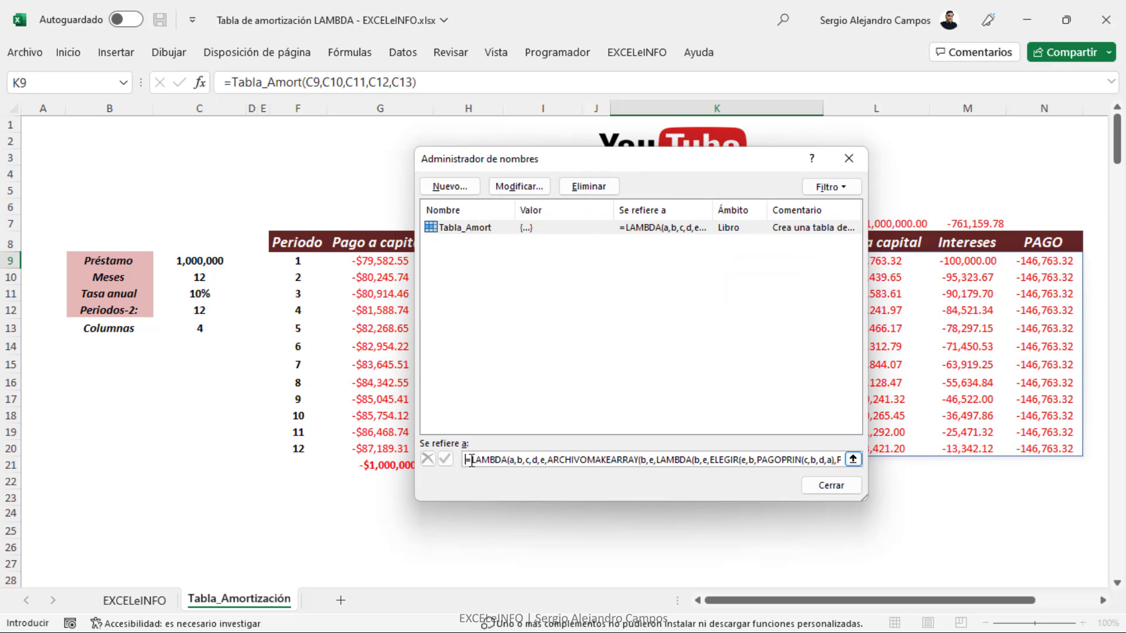
{"action": "left_click_drag", "start_coordinate": [471, 460], "coordinate": [509, 462]}
{"action": "left_click", "coordinate": [513, 460]}
{"action": "left_click_drag", "start_coordinate": [510, 461], "coordinate": [639, 461]}
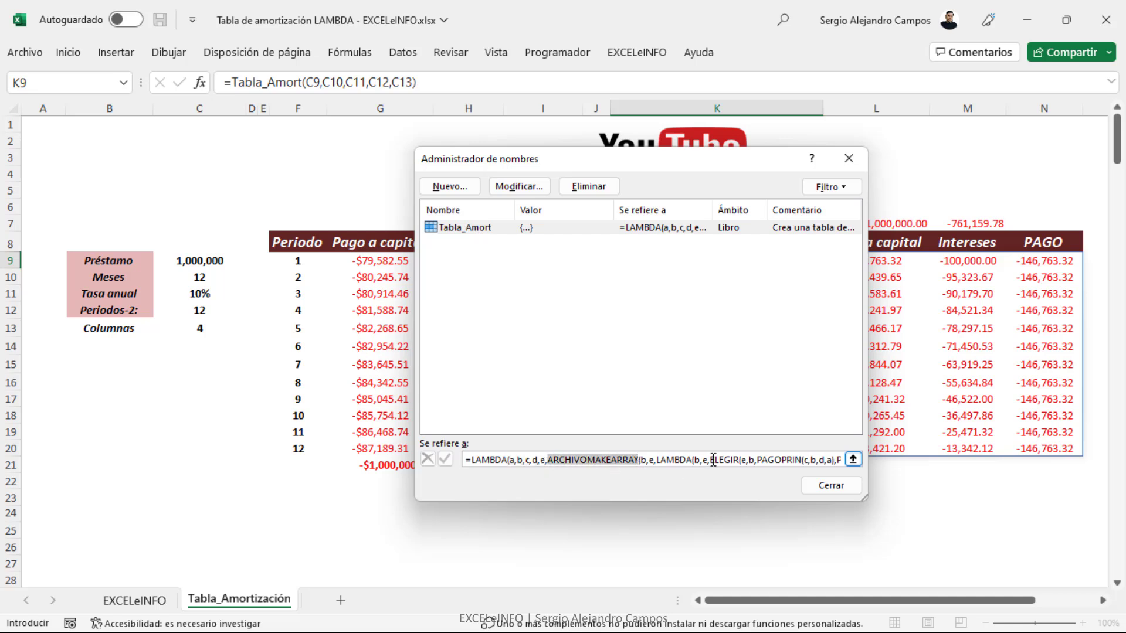
{"action": "left_click_drag", "start_coordinate": [709, 461], "coordinate": [888, 461]}
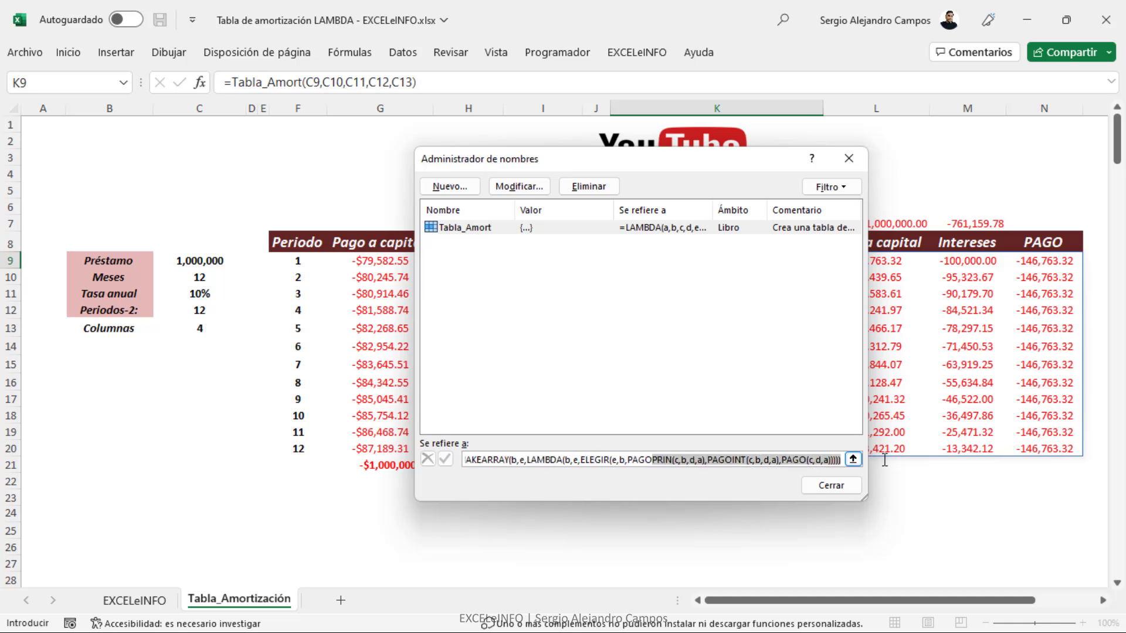
{"action": "left_click", "coordinate": [633, 459]}
{"action": "double_click", "coordinate": [648, 460]}
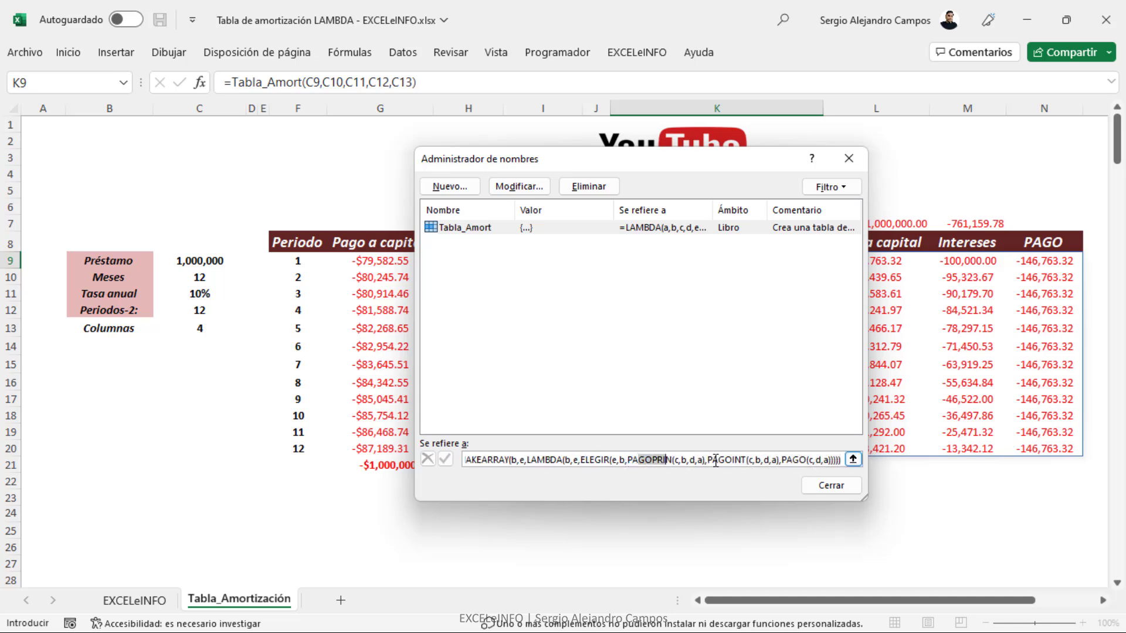
{"action": "double_click", "coordinate": [722, 459]}
{"action": "left_click", "coordinate": [797, 460]}
{"action": "left_click_drag", "start_coordinate": [691, 165], "coordinate": [571, 444]}
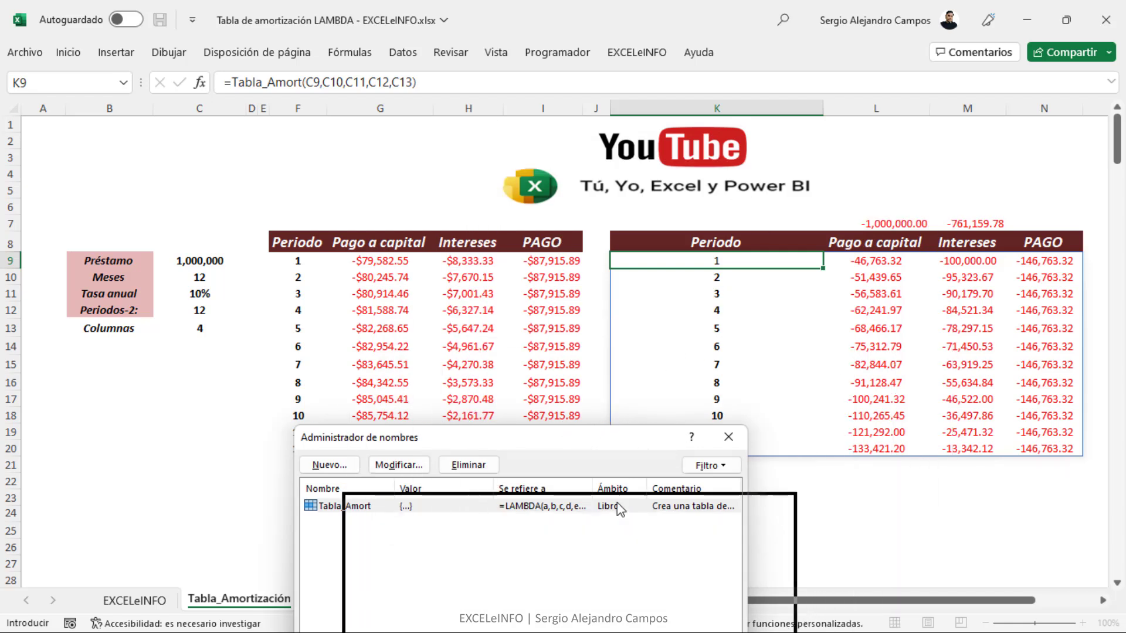
{"action": "left_click_drag", "start_coordinate": [619, 510], "coordinate": [618, 510]}
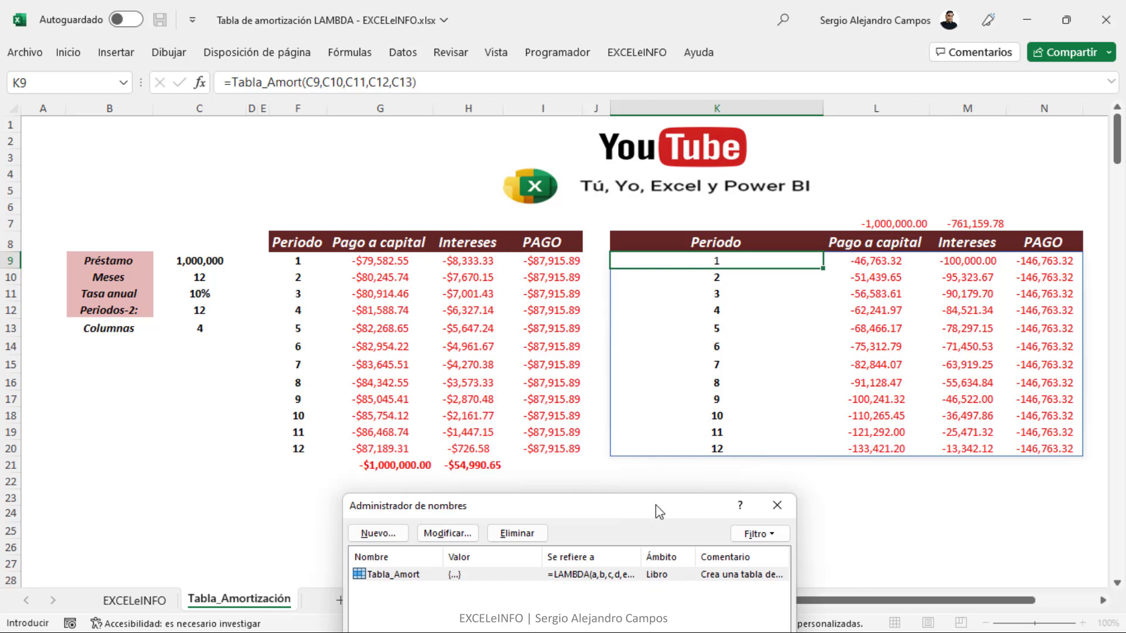
{"action": "left_click_drag", "start_coordinate": [655, 505], "coordinate": [694, 80]}
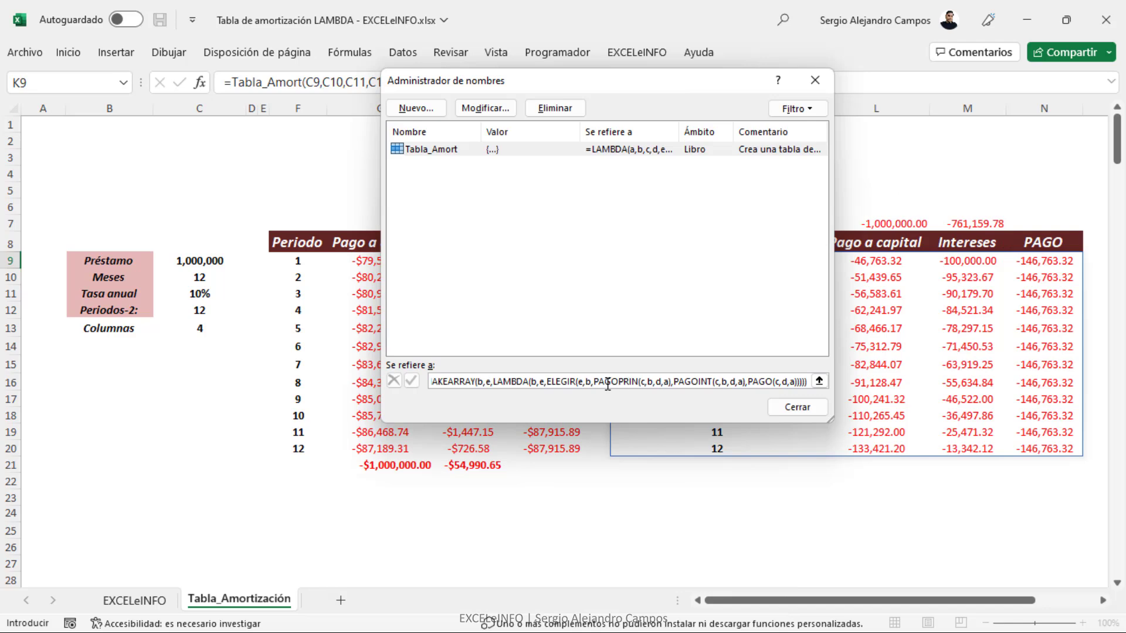
{"action": "left_click", "coordinate": [821, 409]}
- Review K9's Tabla_Amort arguments, loan amount C9 and annual rate C11, leaving them unchanged
{"action": "double_click", "coordinate": [764, 263]}
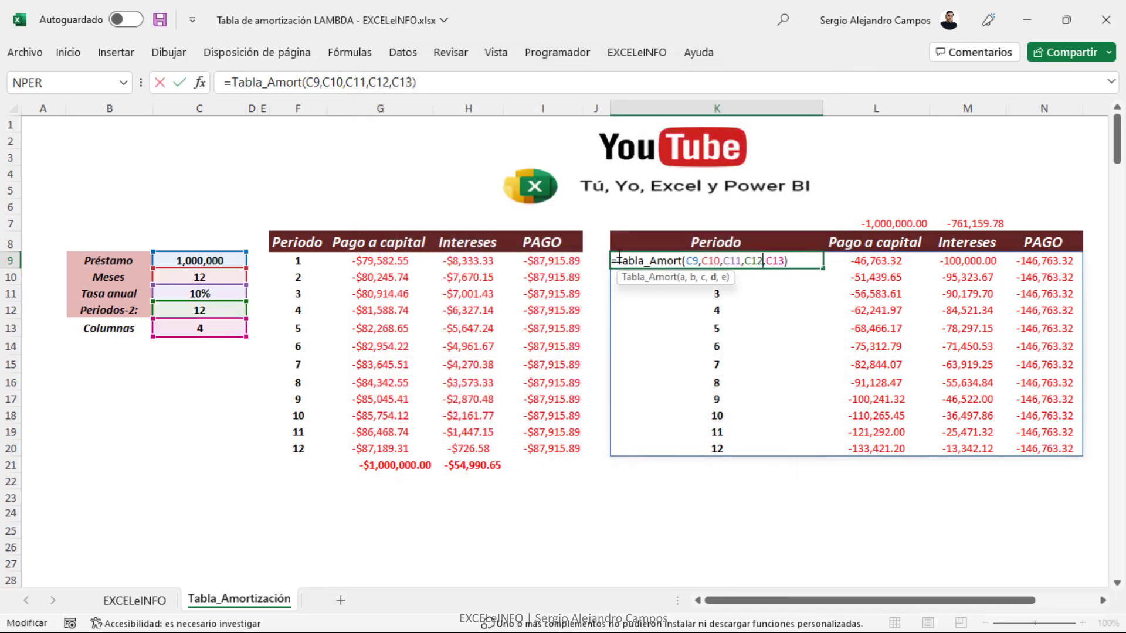
{"action": "left_click", "coordinate": [693, 260]}
{"action": "left_click", "coordinate": [730, 261]}
{"action": "key", "text": "ctrl+Return"}
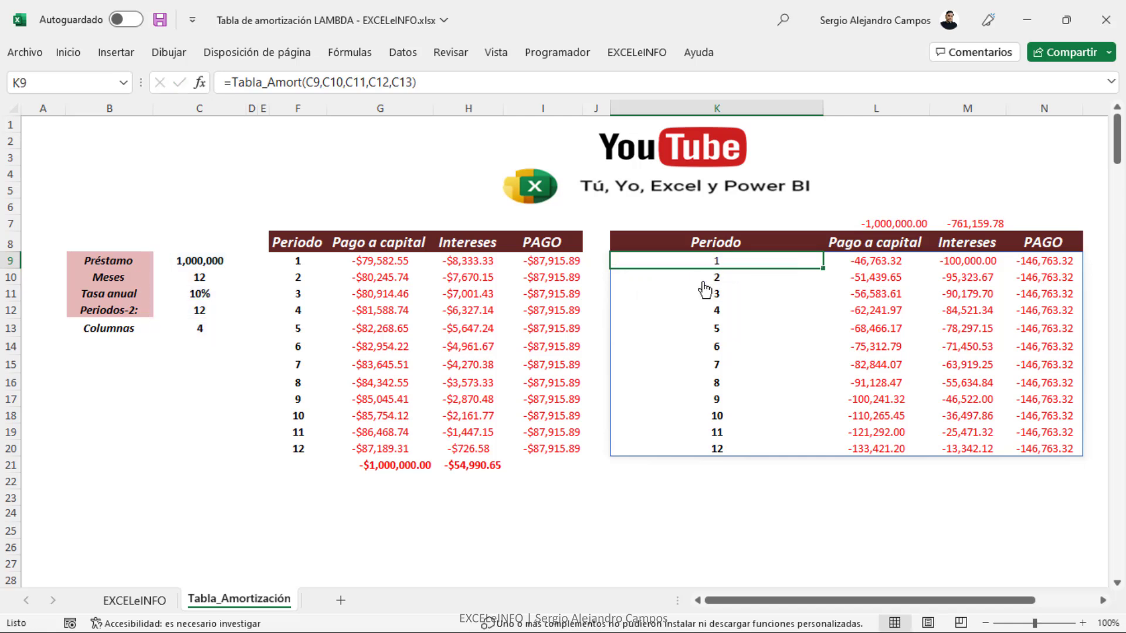
{"action": "left_click", "coordinate": [350, 52]}
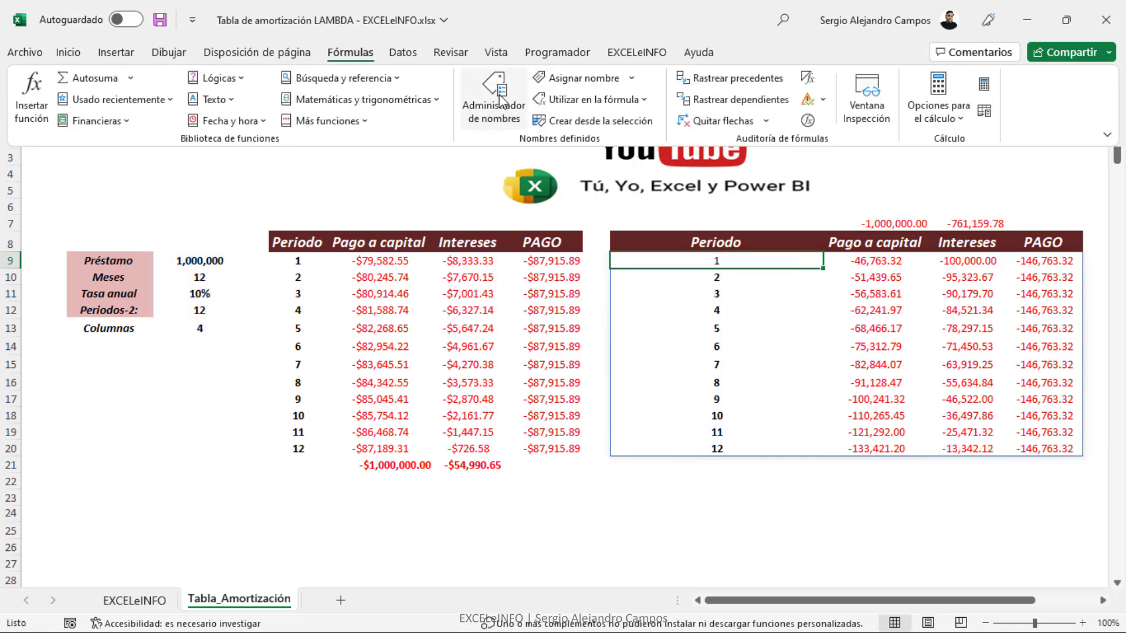
- In Administrador de nombres, change Tabla_Amort so PAGOPRIN, PAGOINT and PAGO use c/12, and save
{"action": "left_click", "coordinate": [498, 93]}
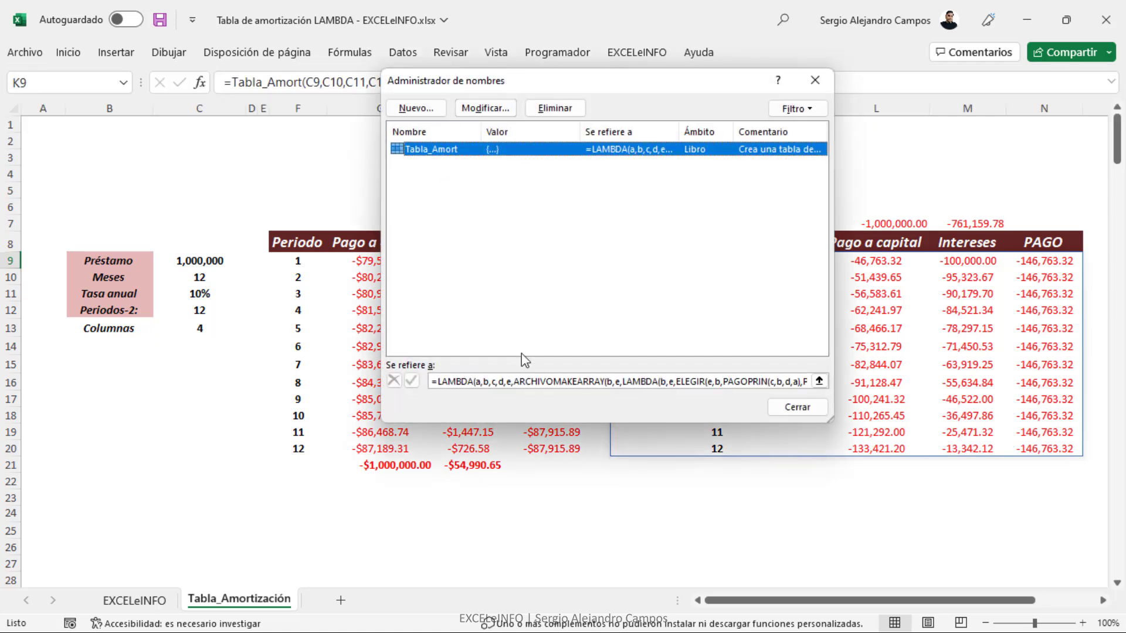
{"action": "left_click", "coordinate": [703, 382]}
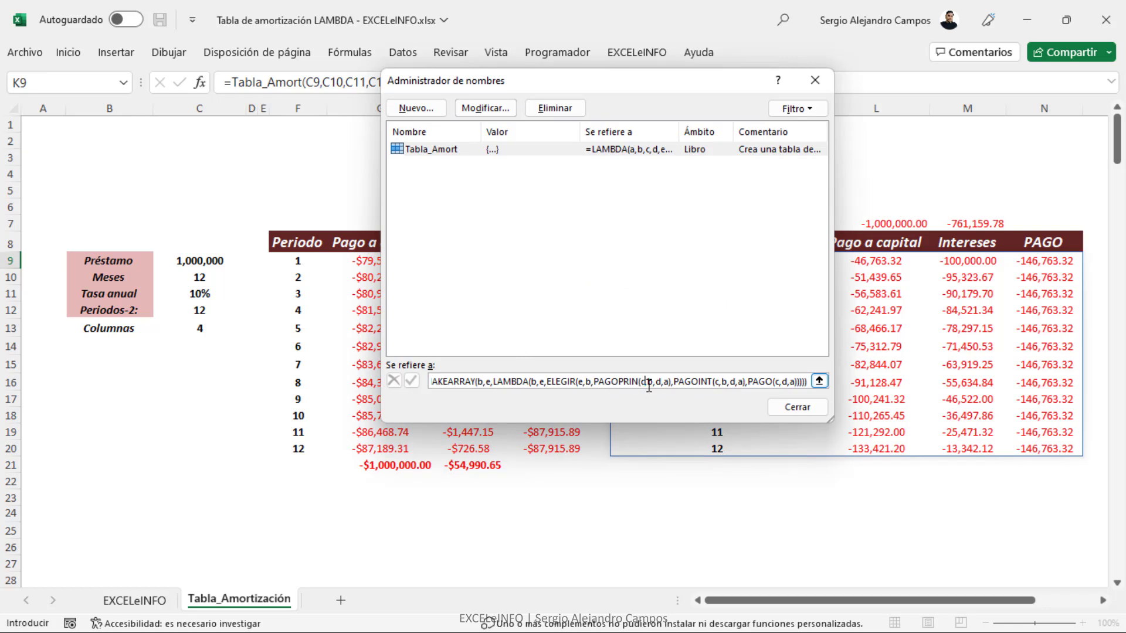
{"action": "type", "text": "/12"}
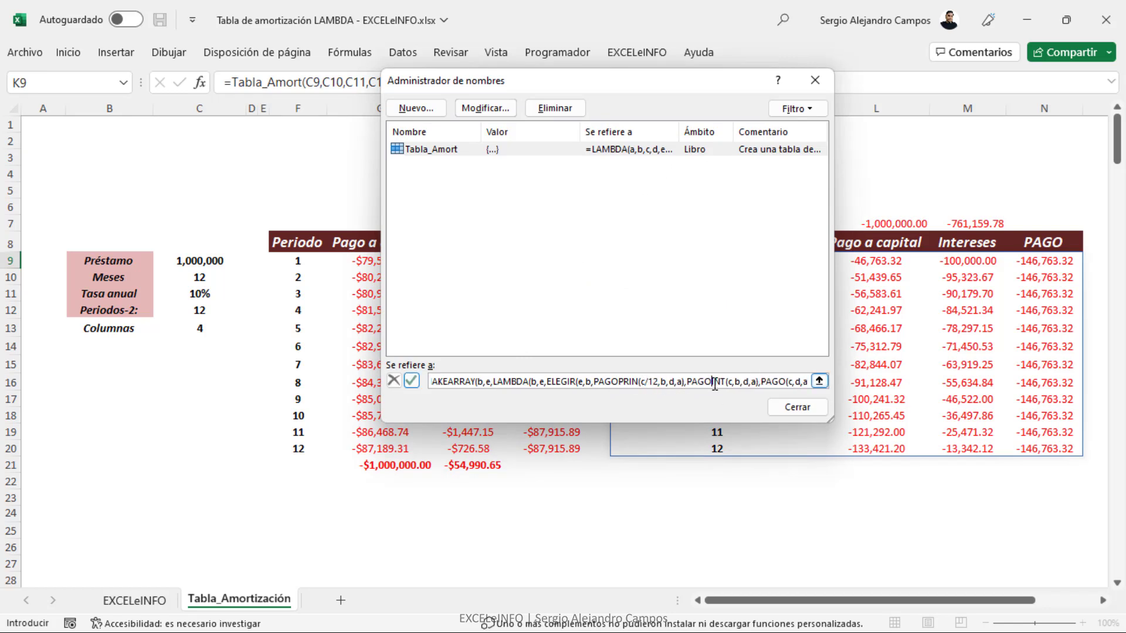
{"action": "left_click", "coordinate": [732, 382]}
{"action": "type", "text": "/12"}
{"action": "left_click_drag", "start_coordinate": [785, 382], "coordinate": [820, 382]}
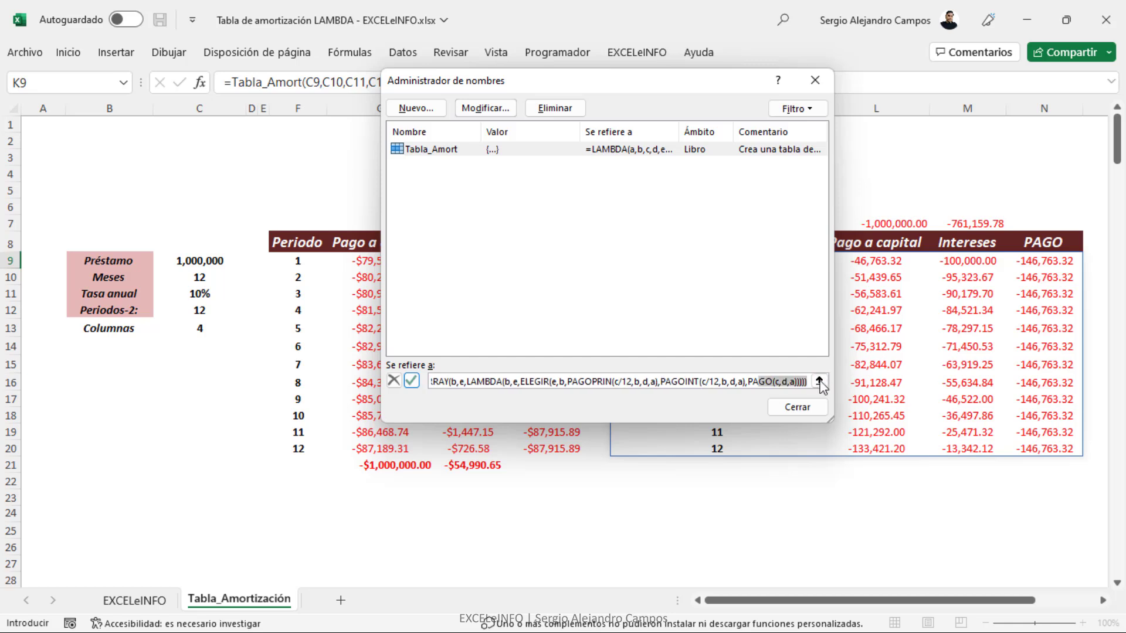
{"action": "left_click", "coordinate": [774, 381]}
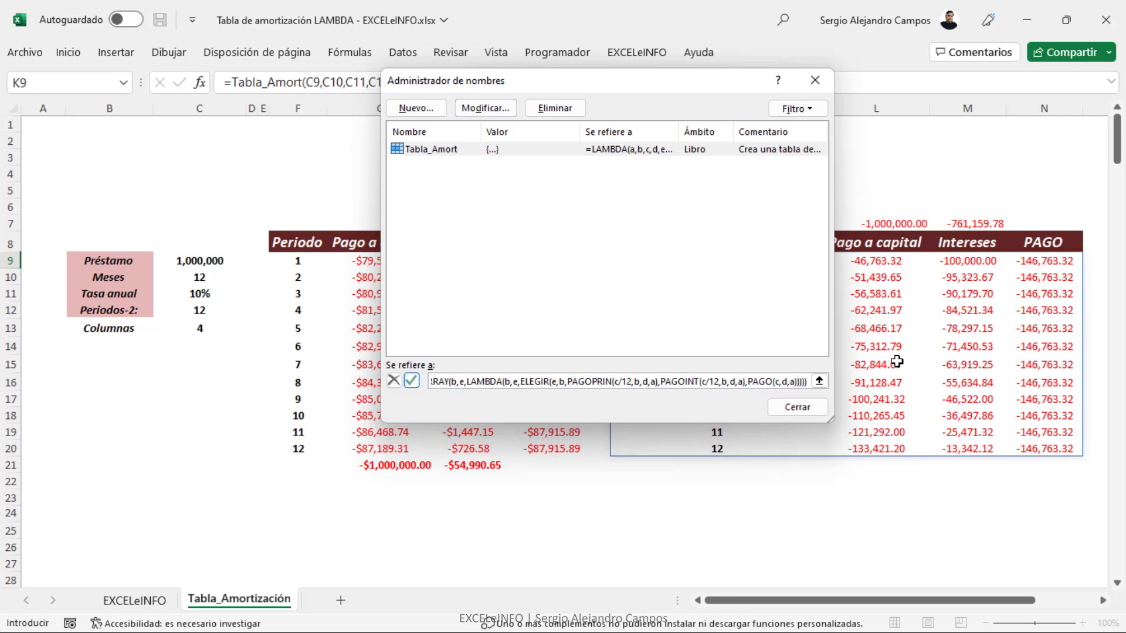
{"action": "type", "text": "/12"}
{"action": "left_click", "coordinate": [794, 406]}
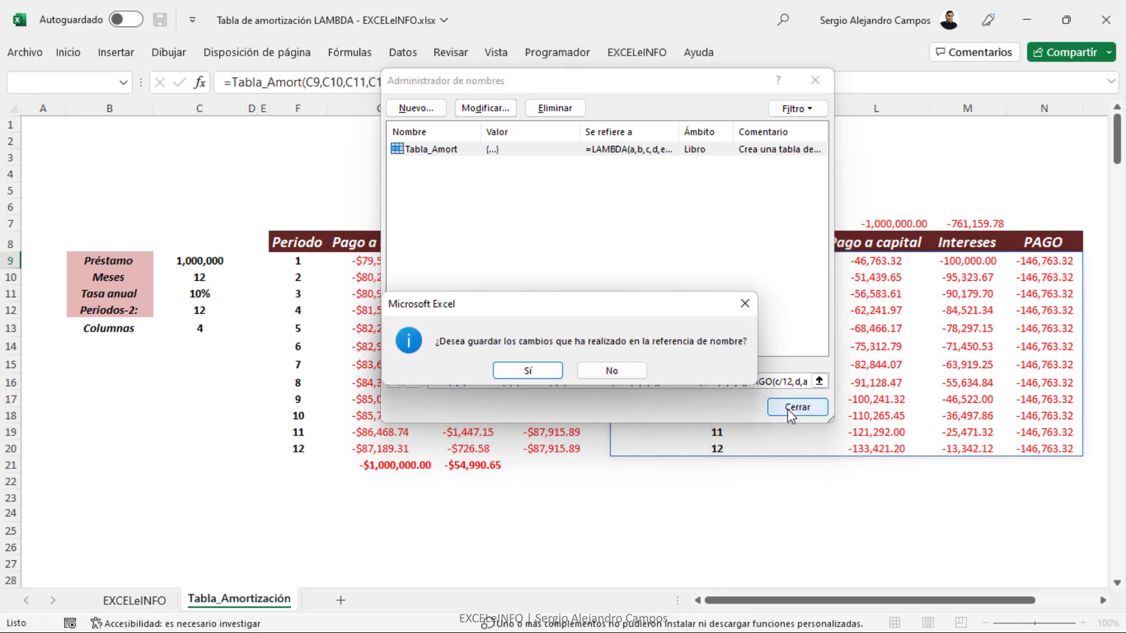
{"action": "left_click", "coordinate": [521, 372]}
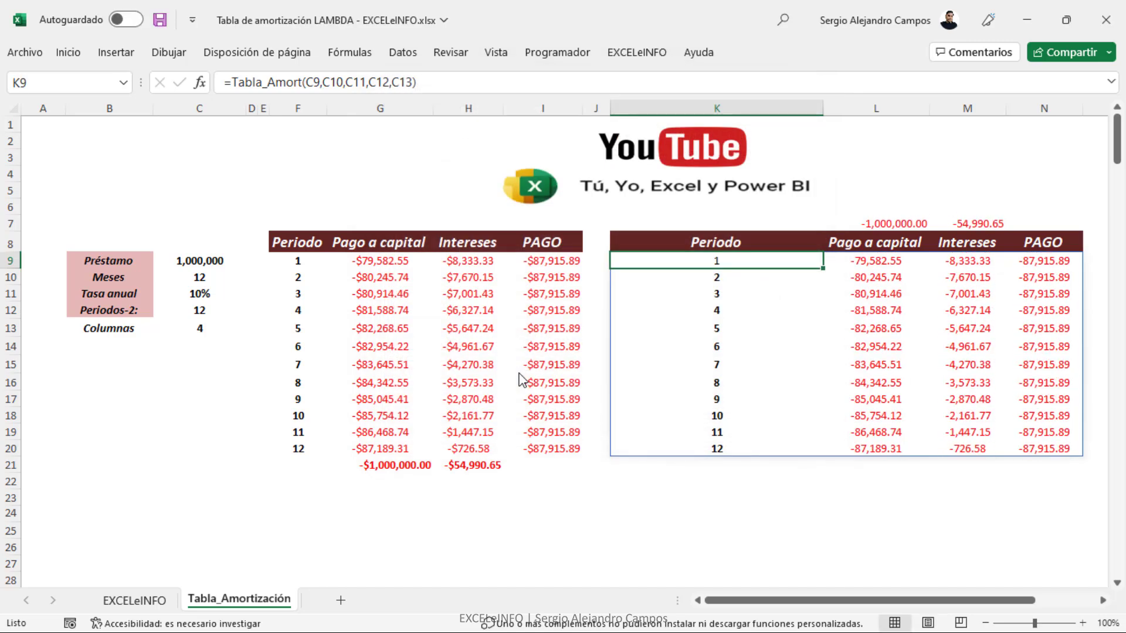
{"action": "left_click_drag", "start_coordinate": [868, 260], "coordinate": [874, 453]}
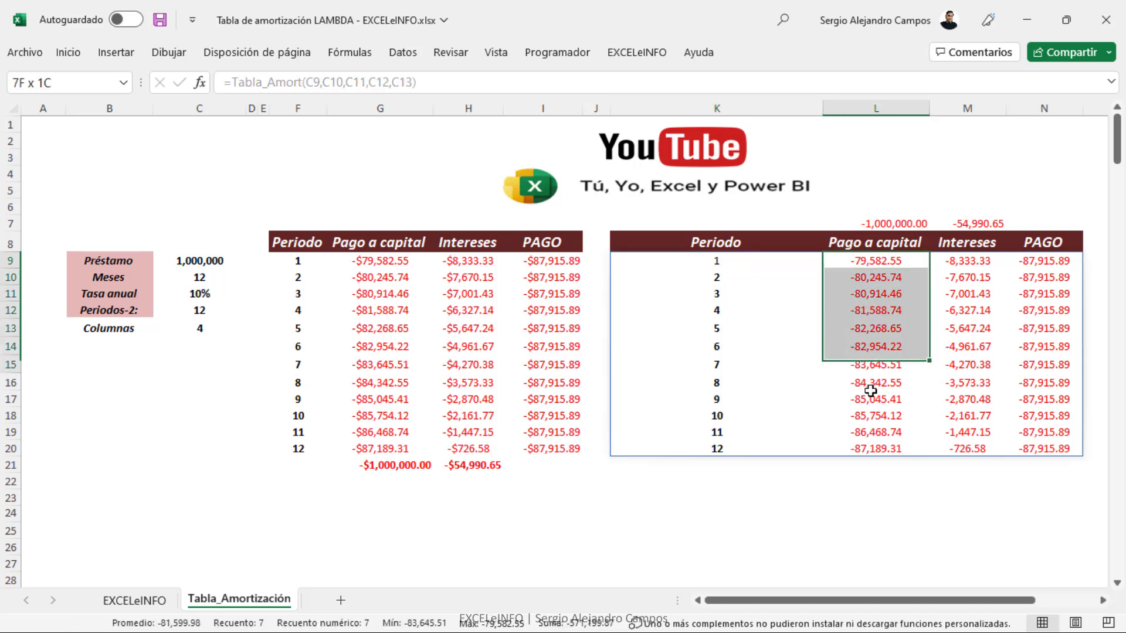
{"action": "left_click", "coordinate": [886, 223]}
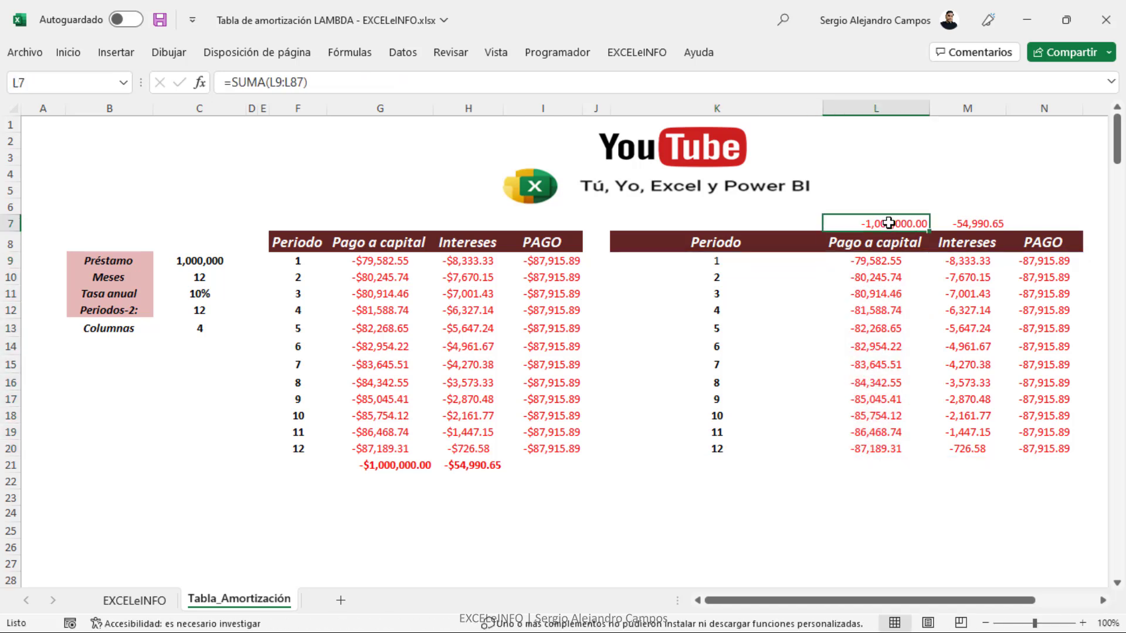
{"action": "left_click", "coordinate": [968, 222]}
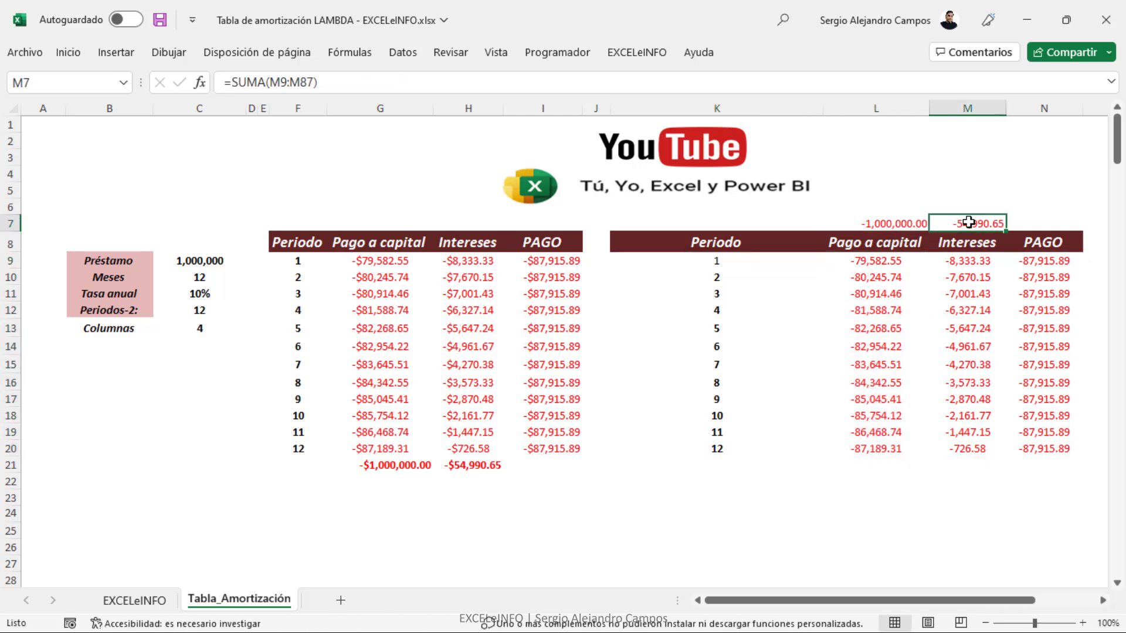
{"action": "left_click", "coordinate": [469, 468]}
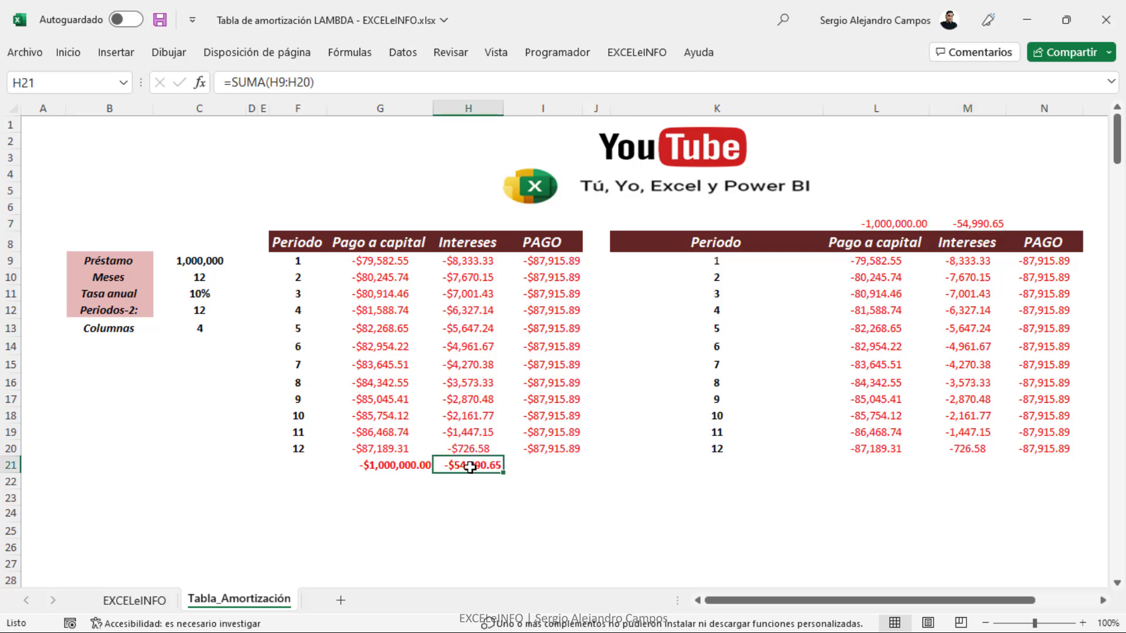
{"action": "left_click", "coordinate": [1035, 261]}
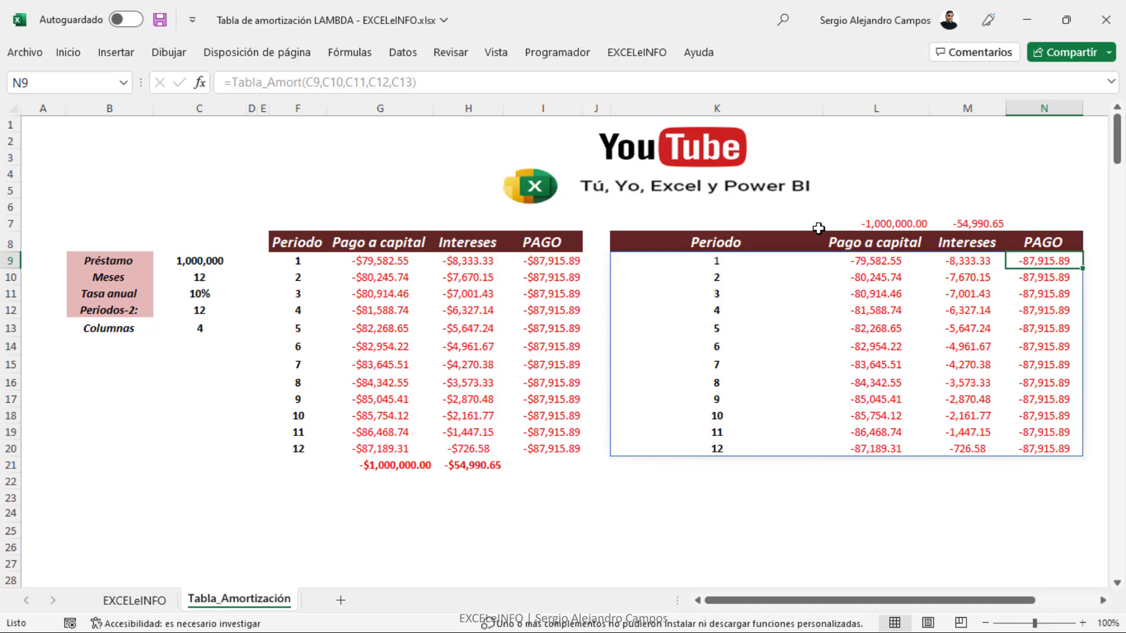
{"action": "left_click", "coordinate": [364, 265]}
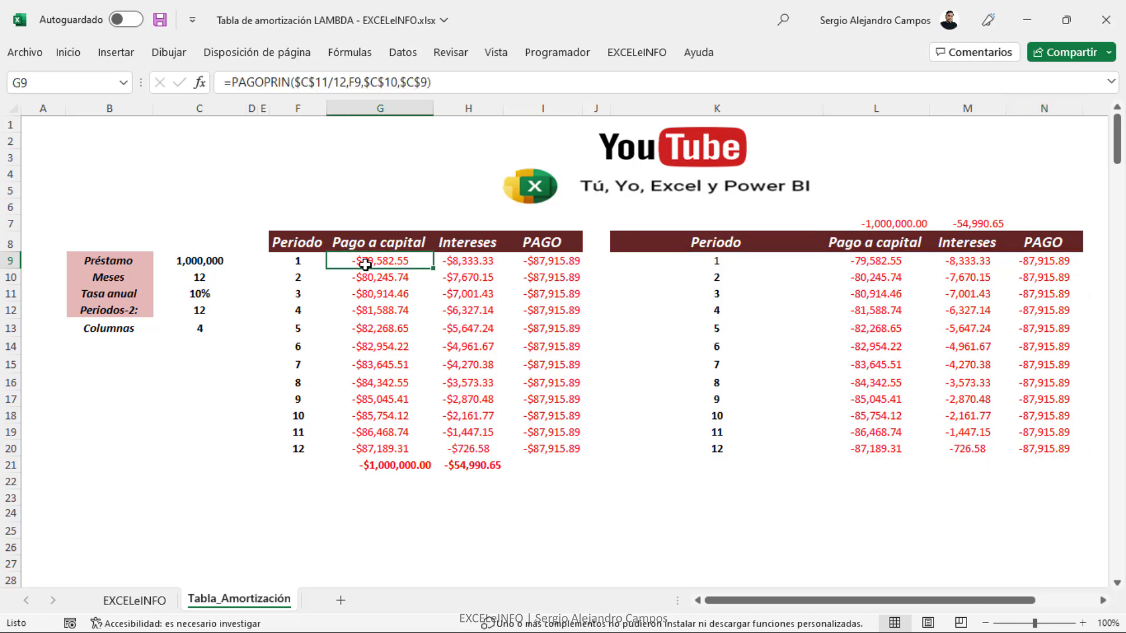
{"action": "left_click", "coordinate": [309, 262]}
{"action": "left_click", "coordinate": [342, 264]}
{"action": "double_click", "coordinate": [343, 262]}
{"action": "left_click_drag", "start_coordinate": [343, 262], "coordinate": [378, 262]}
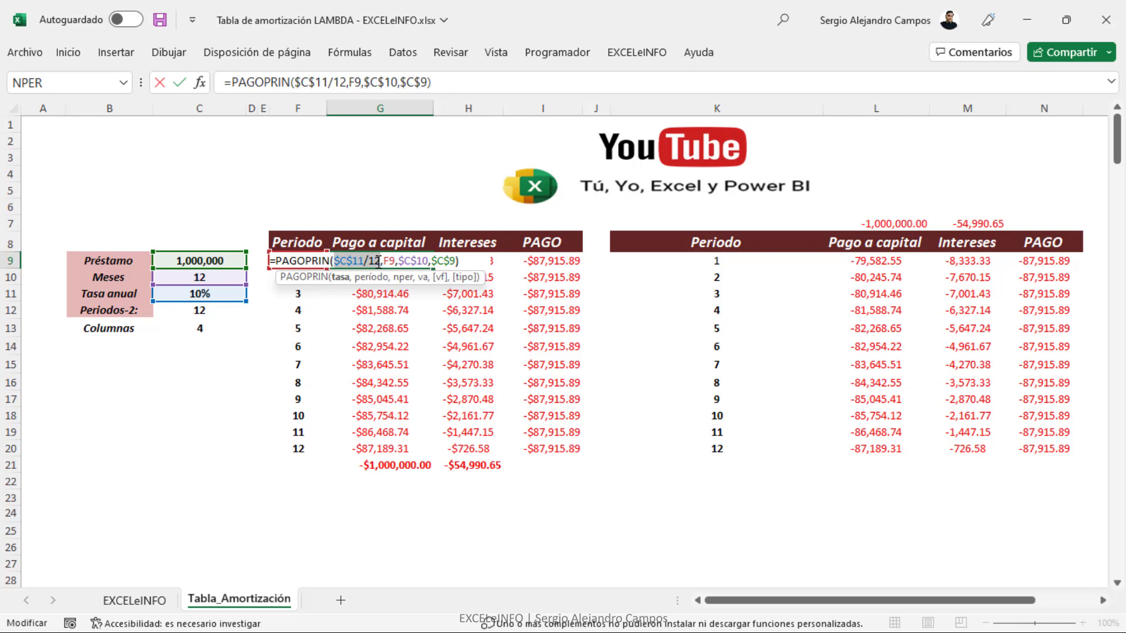
{"action": "key", "text": "Escape"}
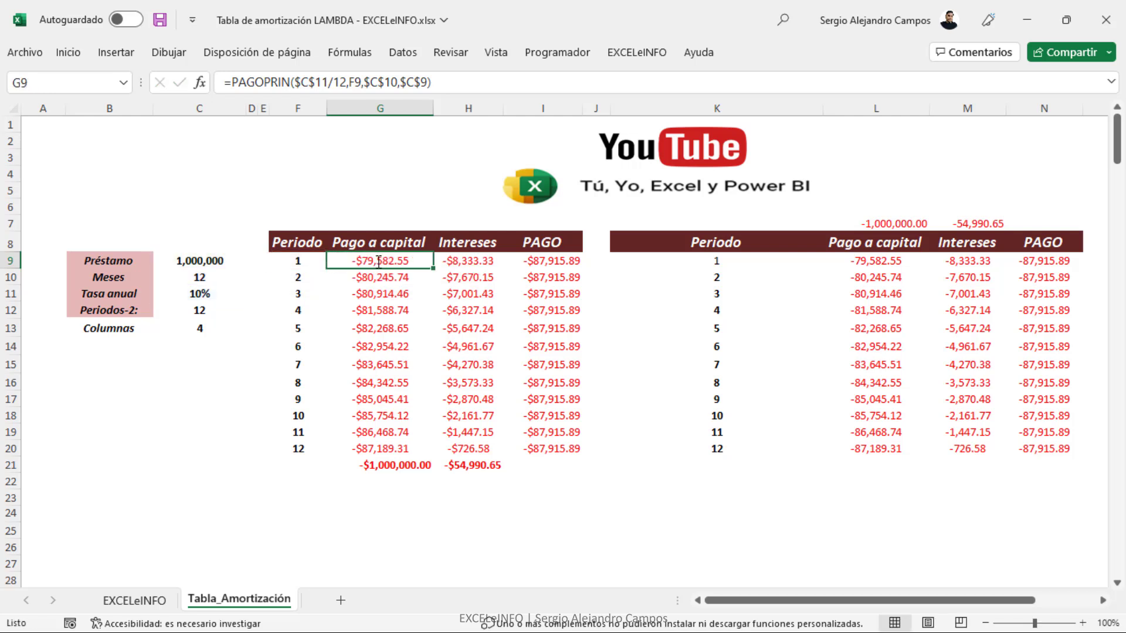